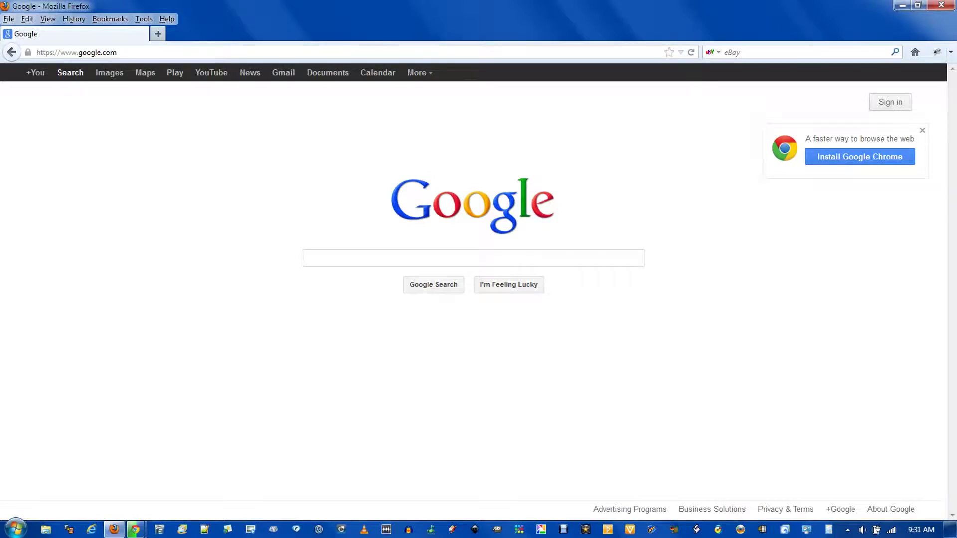
Step: Search for 'google' using the eBay search box
click(325, 50)
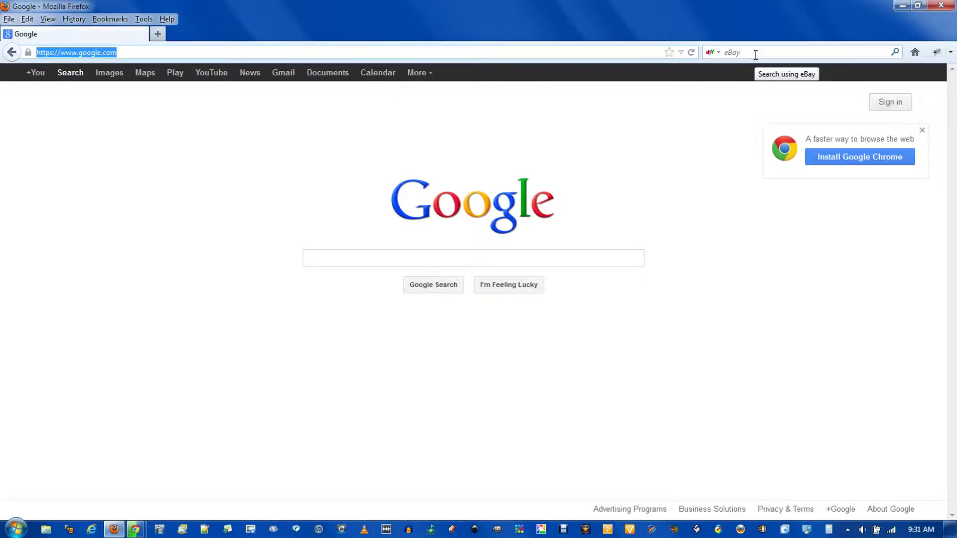
click(719, 53)
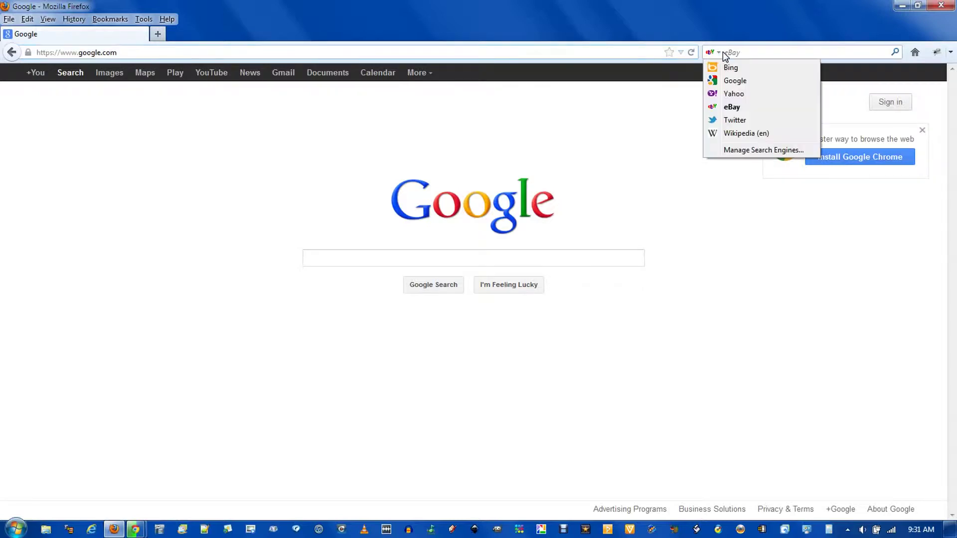
click(773, 50)
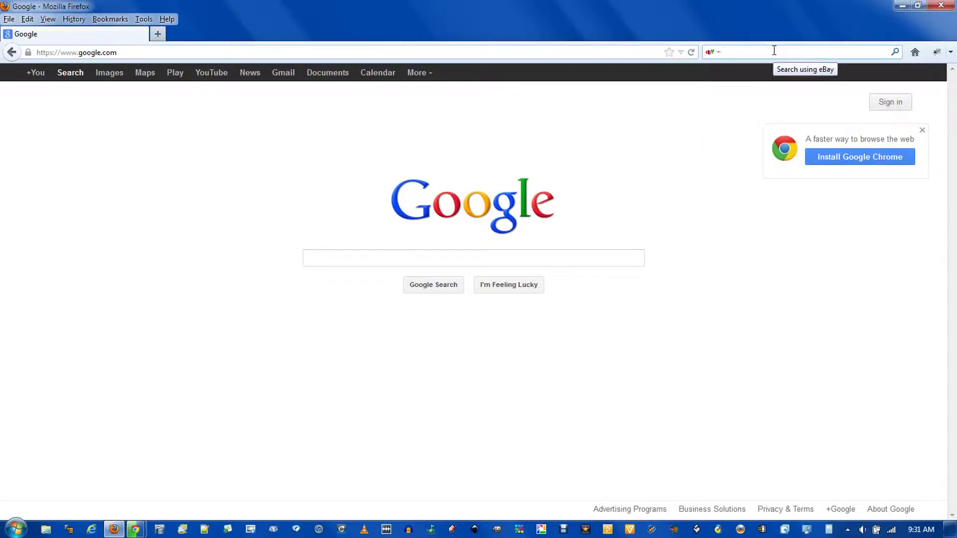
text(google)
key(Return)
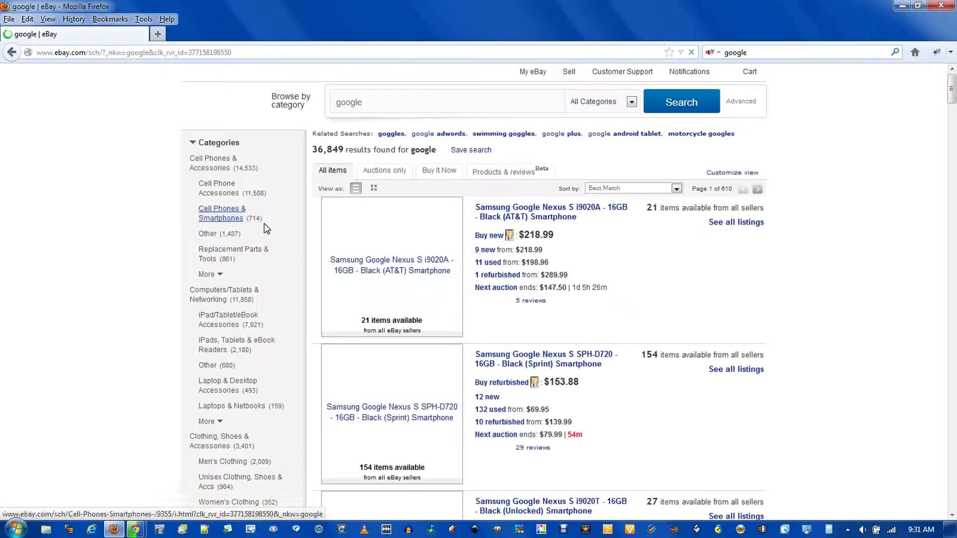
Step: Switch the search engine to Google, rerun the 'google' search, then clear the box
click(713, 53)
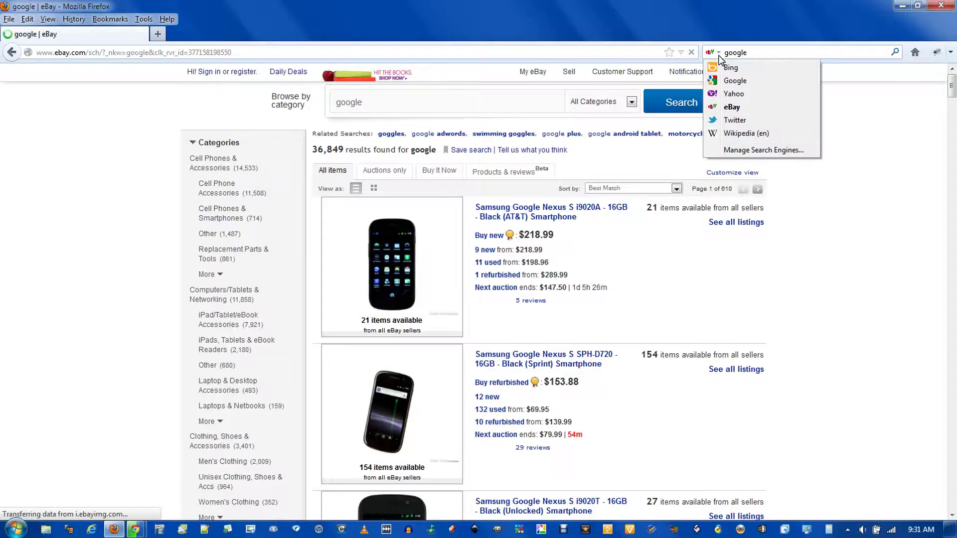
click(728, 82)
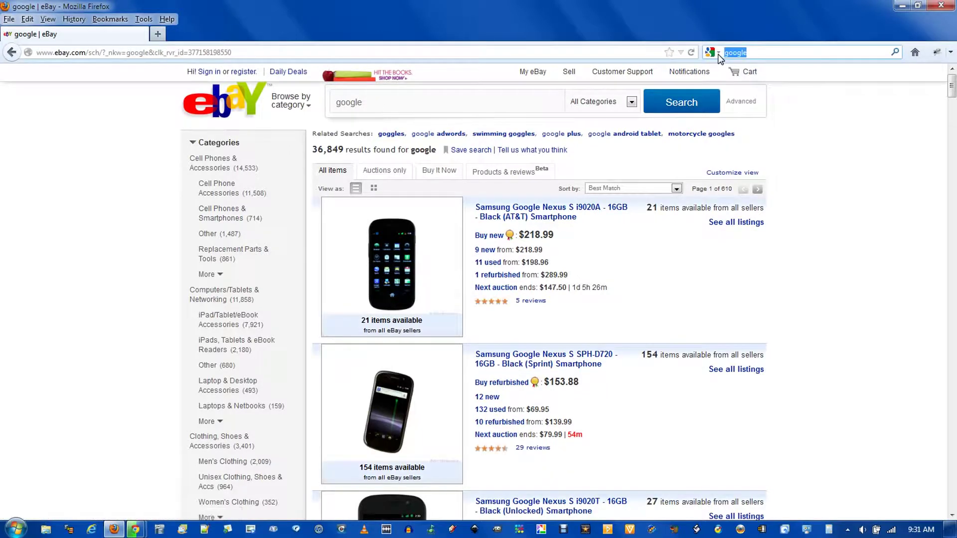
click(893, 53)
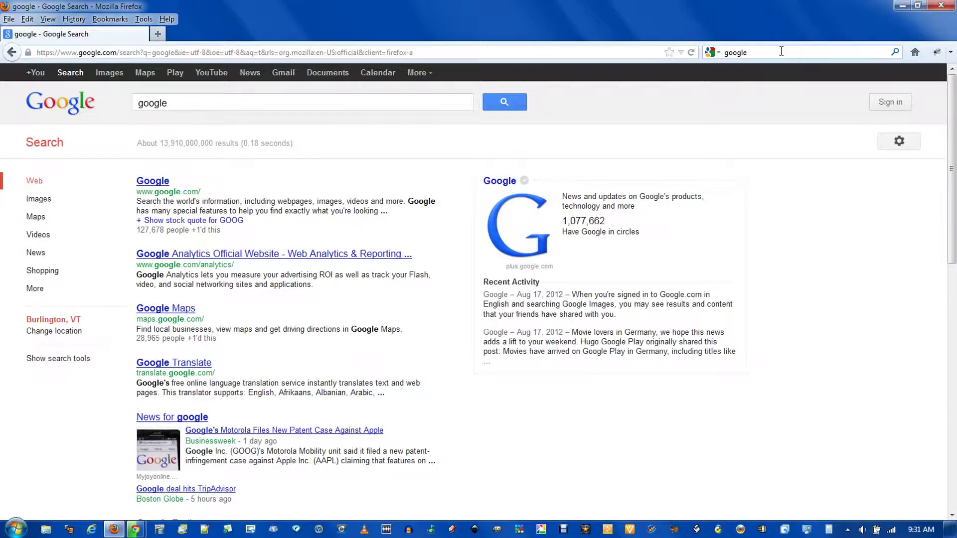
click(780, 51)
click(716, 53)
click(717, 54)
key(BackSpace)
Step: In Manage Search Engines, move Yahoo down below eBay
text(aam)
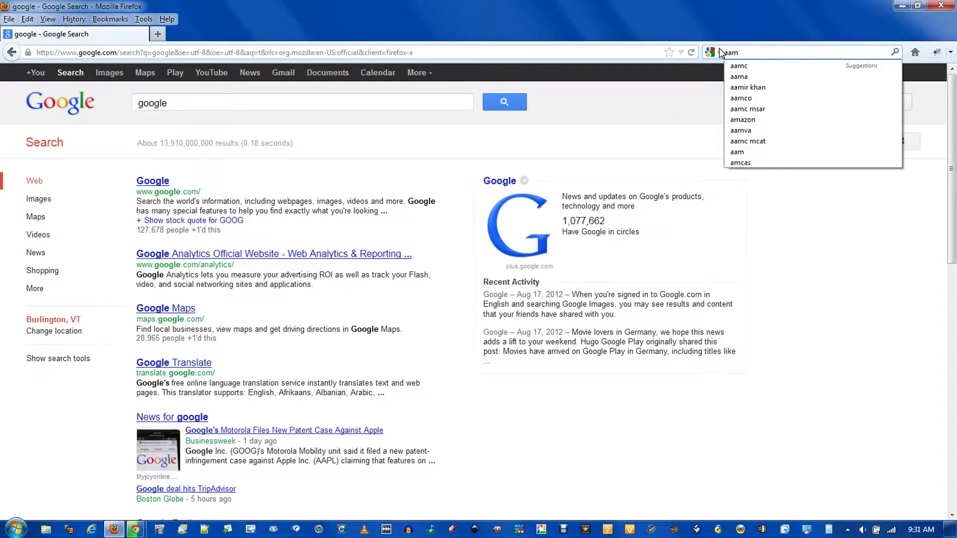
click(717, 53)
click(763, 150)
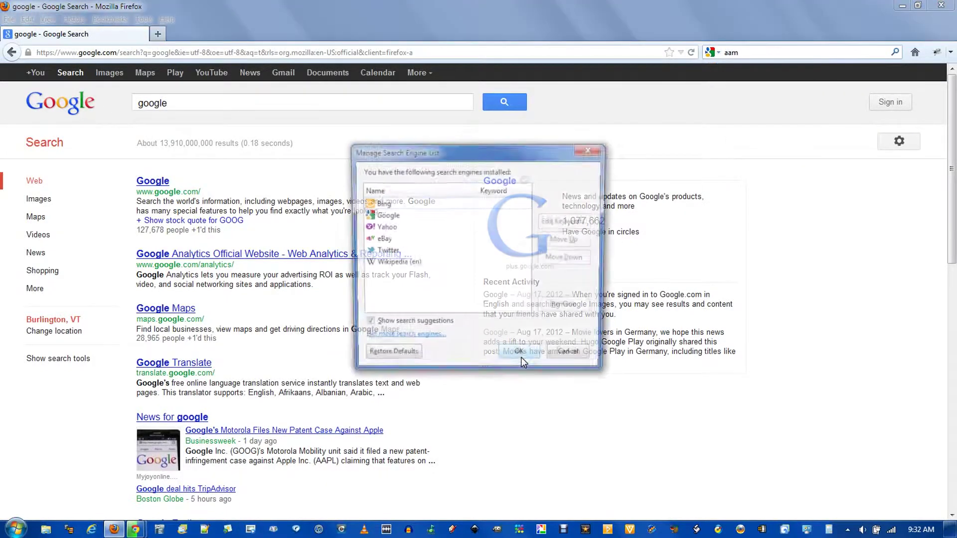
click(375, 228)
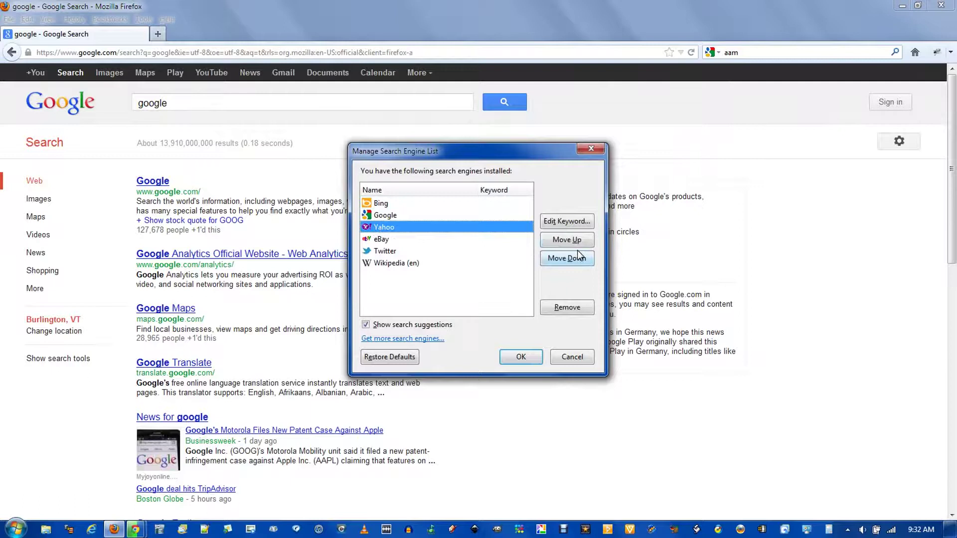
click(569, 259)
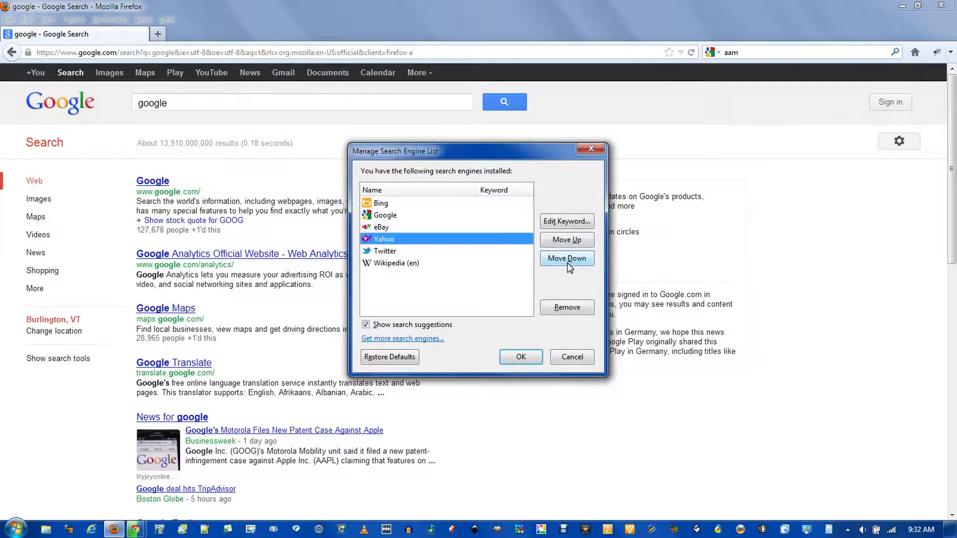
Step: Remove Twitter from the engine list and open the Get more search engines page
click(391, 252)
click(568, 307)
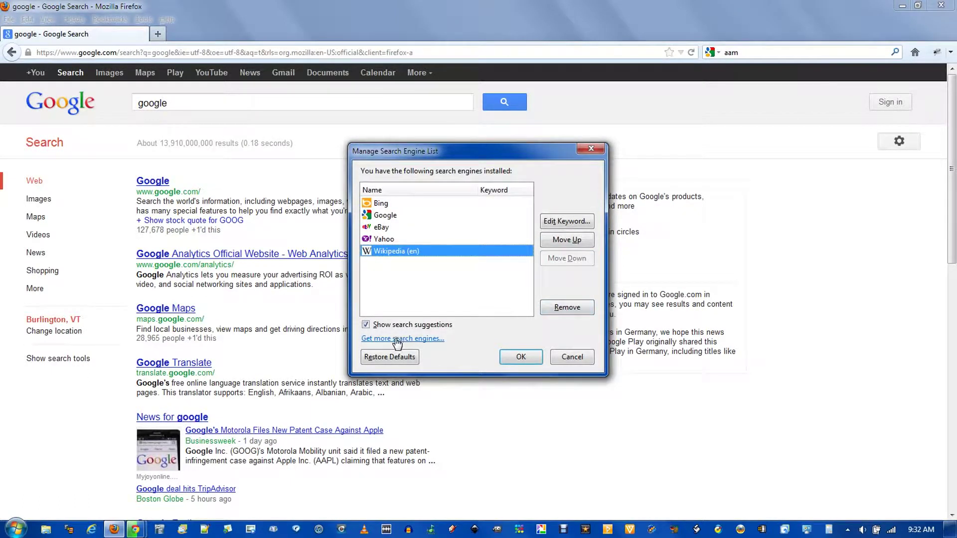
click(427, 342)
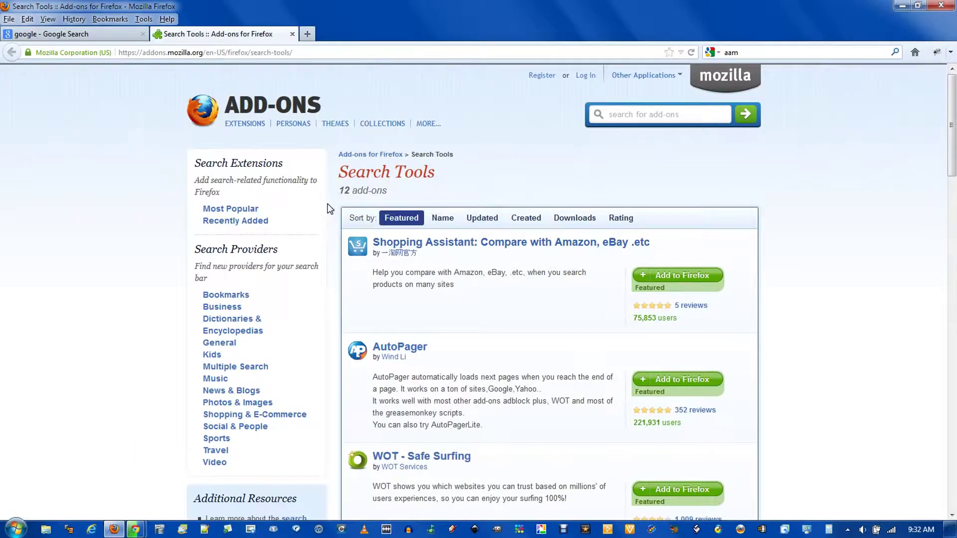
click(666, 118)
Step: Close the add-ons tab and search 'google' from the address bar, getting Ask.com results
click(292, 34)
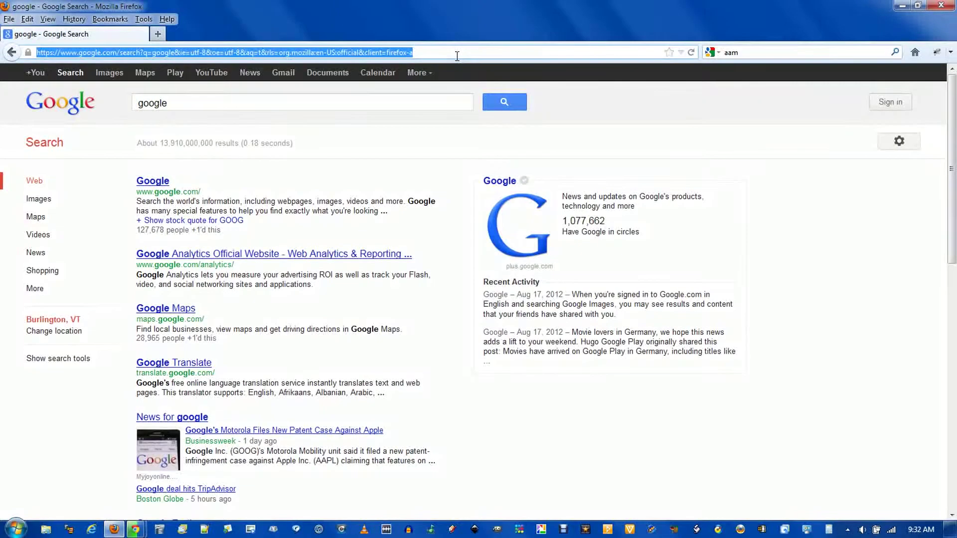
text(google)
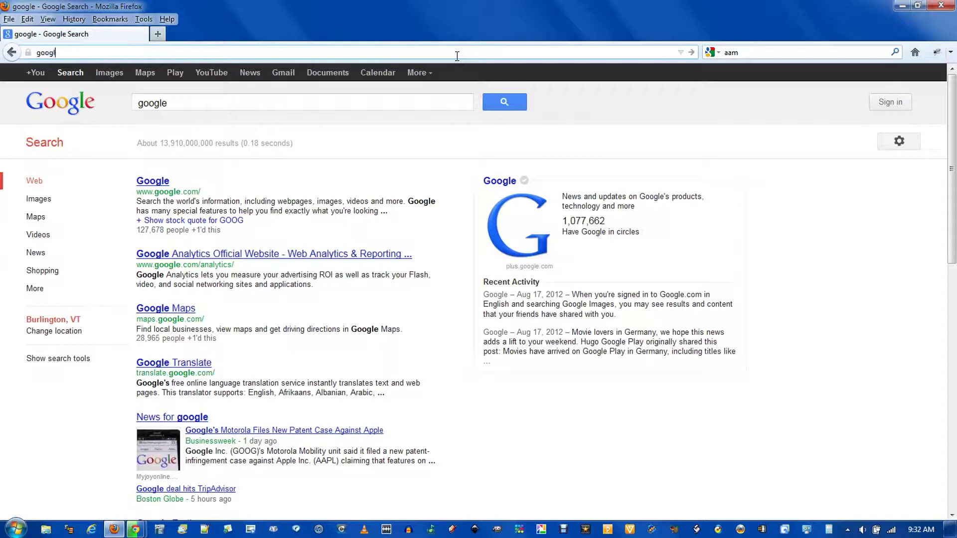
key(Return)
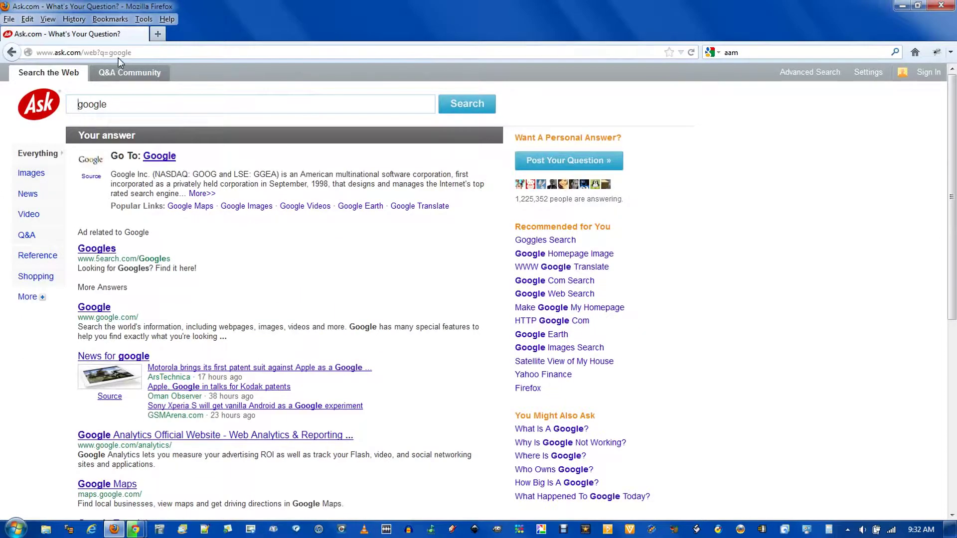
click(178, 52)
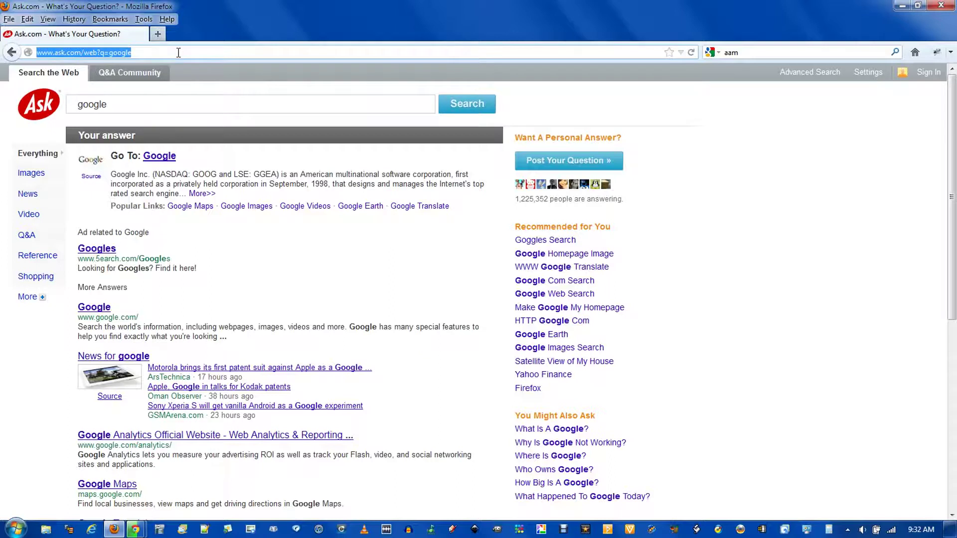
Step: Open about:config and accept the 'I'll be careful, I promise!' warning
text(a)
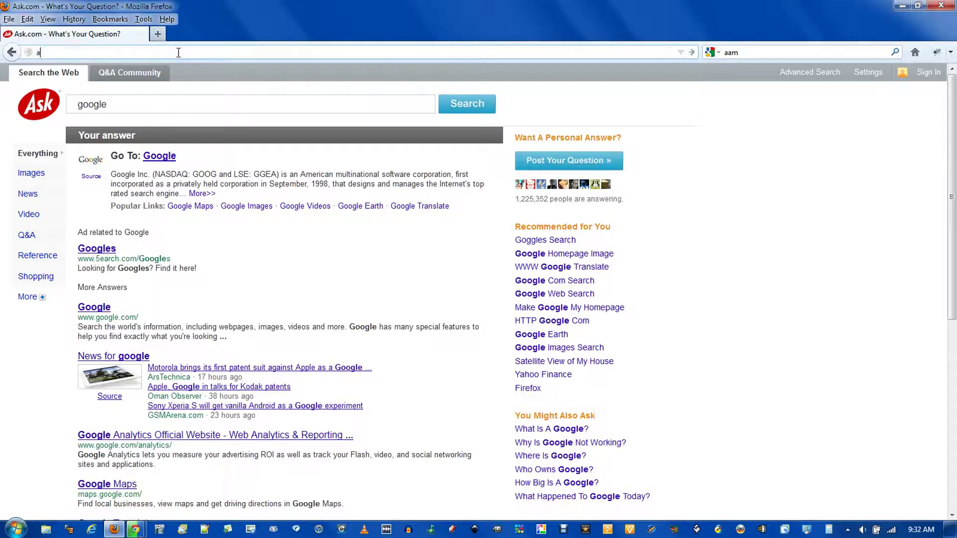
text(bout:)
text(conf)
text(ig)
key(Return)
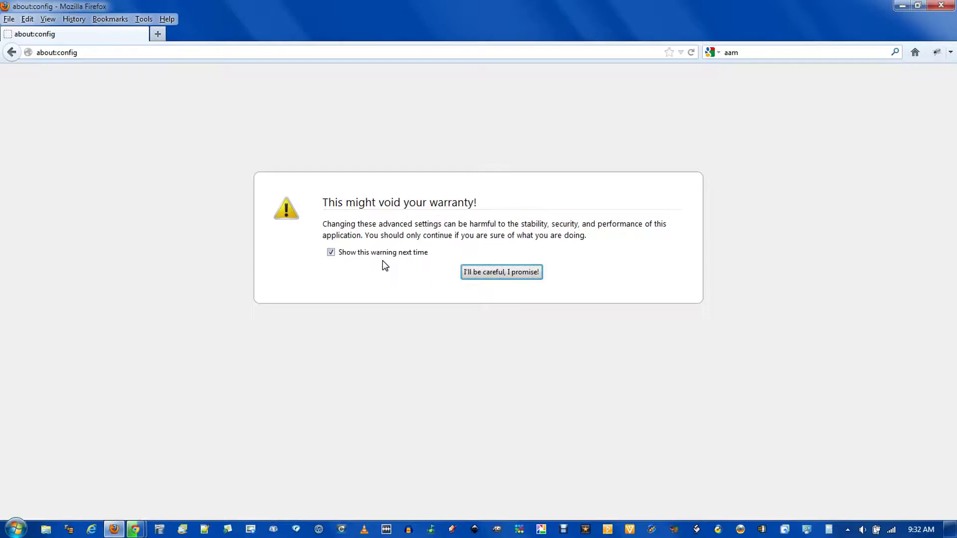
click(498, 273)
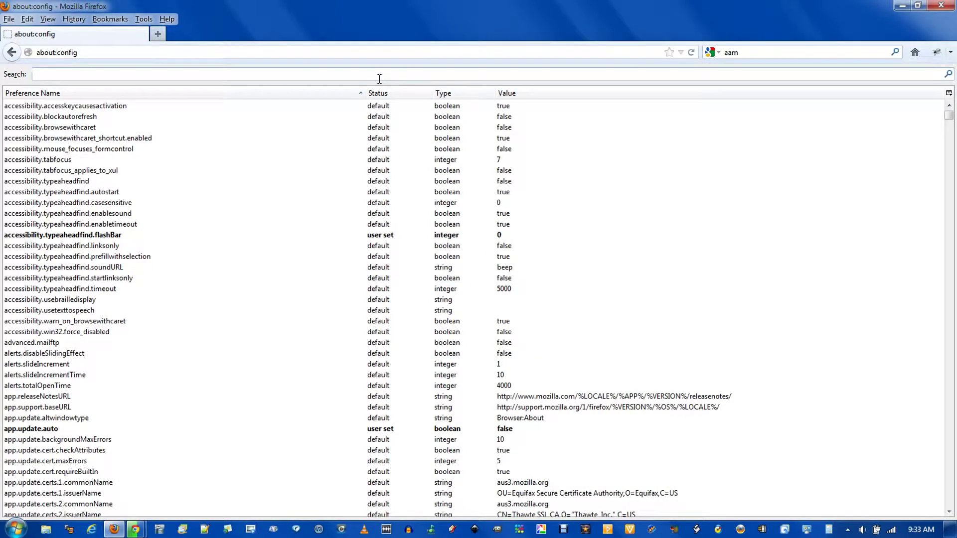
text(keywor)
text(d)
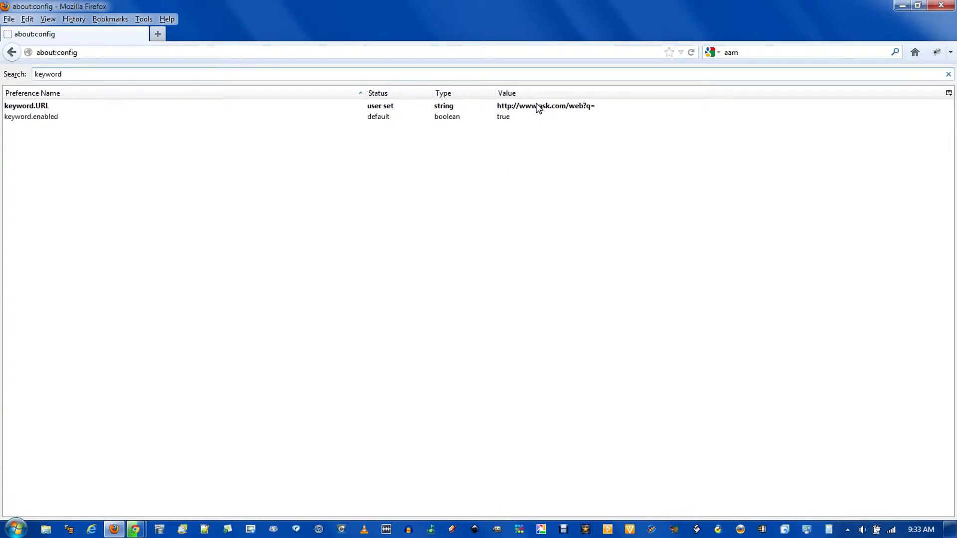
click(538, 106)
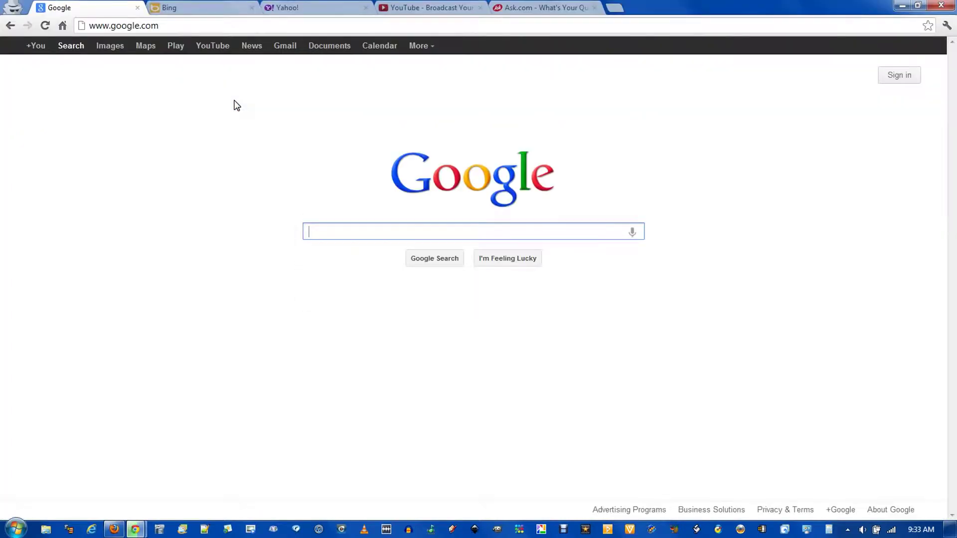
Step: Search Google for 'google' in Chrome
click(310, 28)
click(356, 234)
text(google)
key(Return)
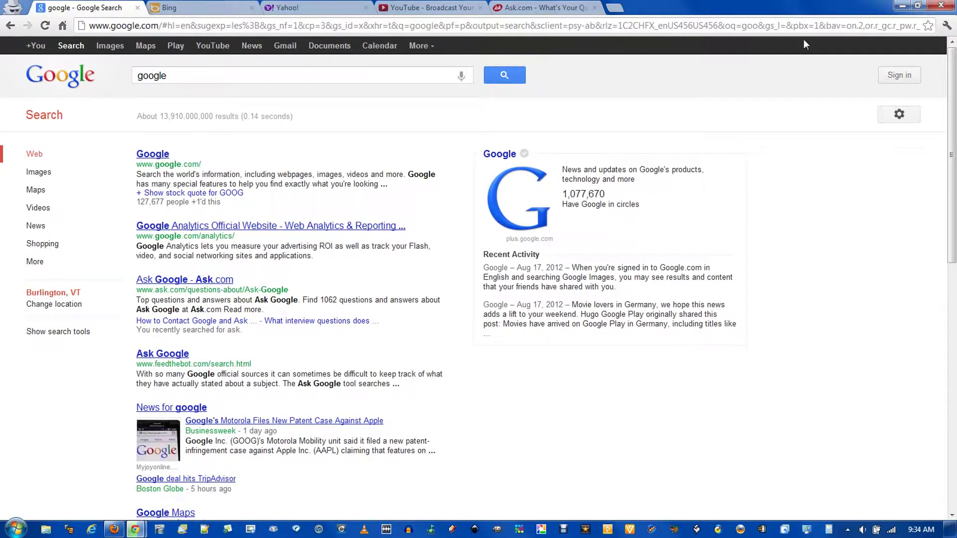
click(401, 24)
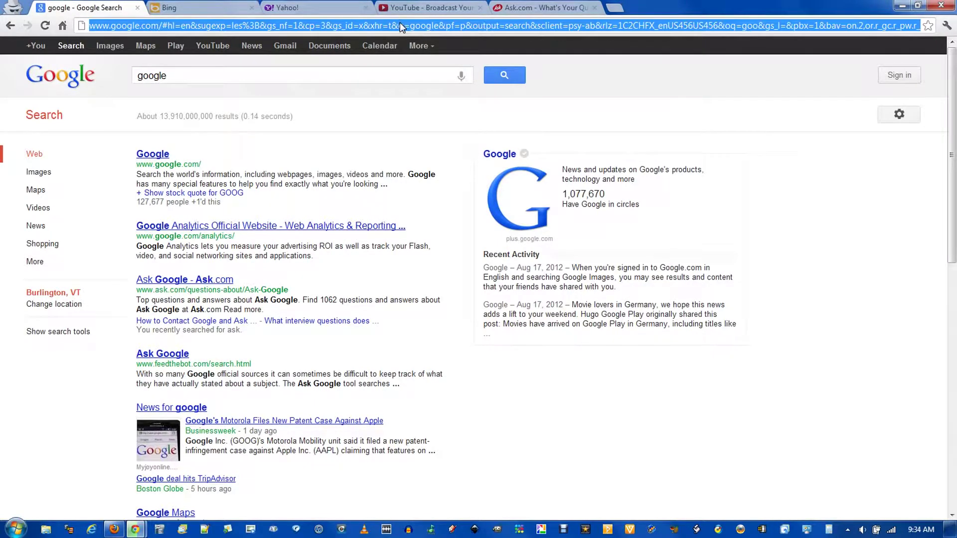
text(google)
key(Return)
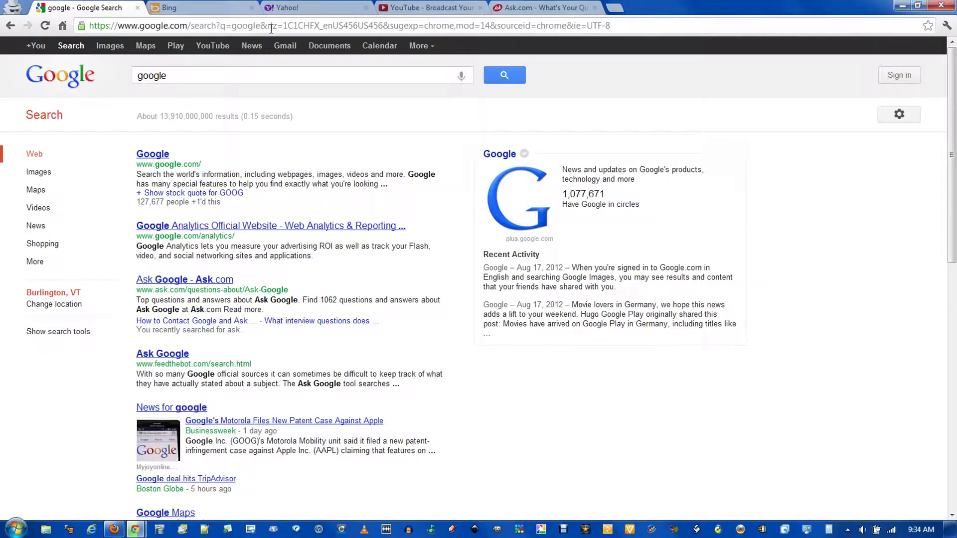
click(236, 26)
drag(232, 26, 260, 26)
click(265, 28)
key(shift+End)
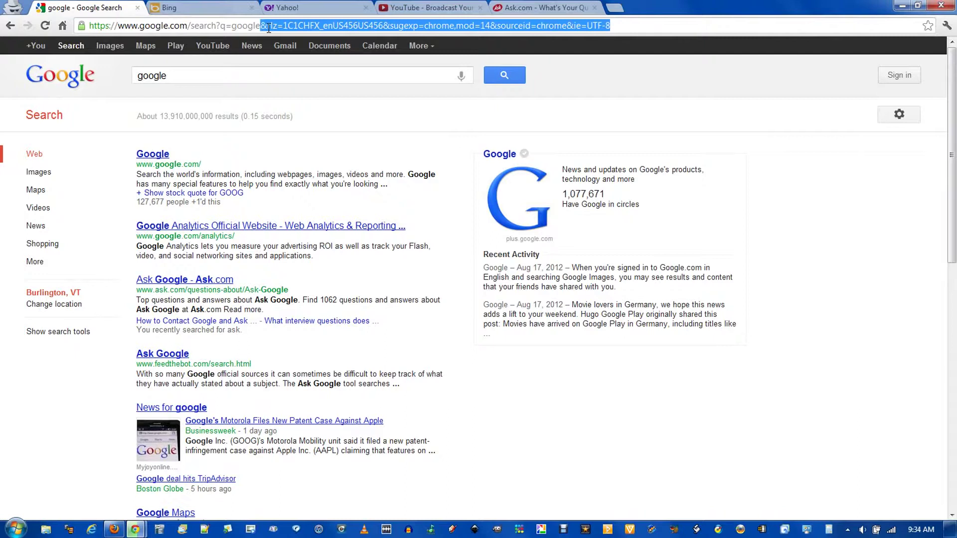
key(Delete)
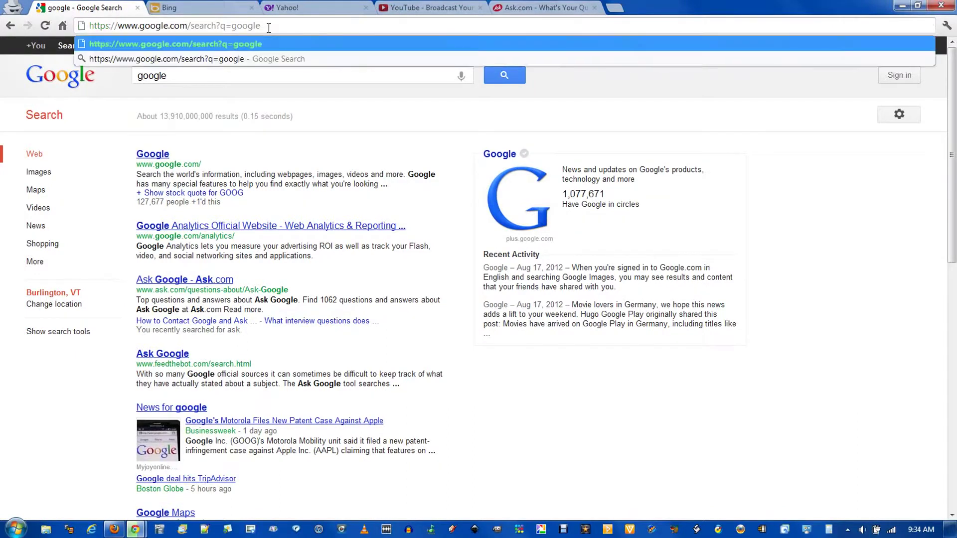
key(Return)
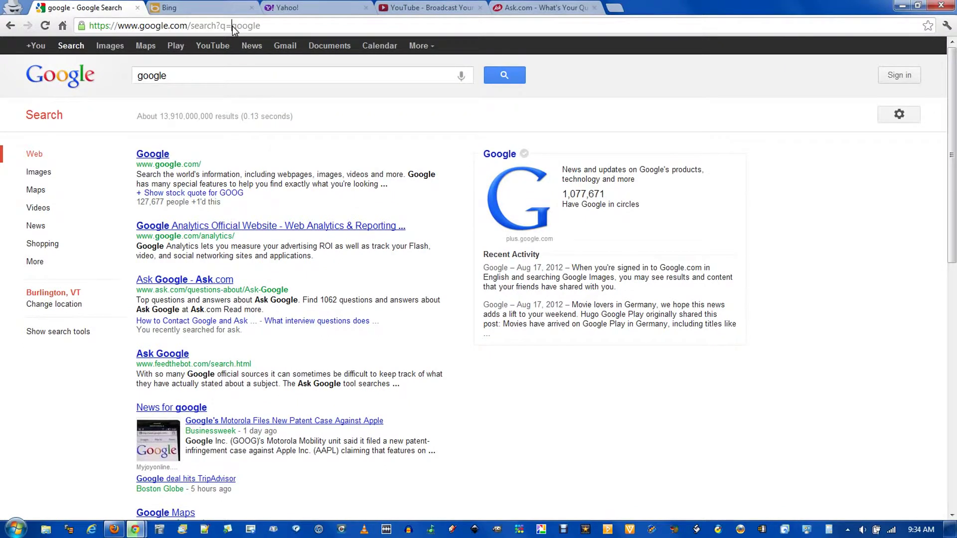
key(shift+Home)
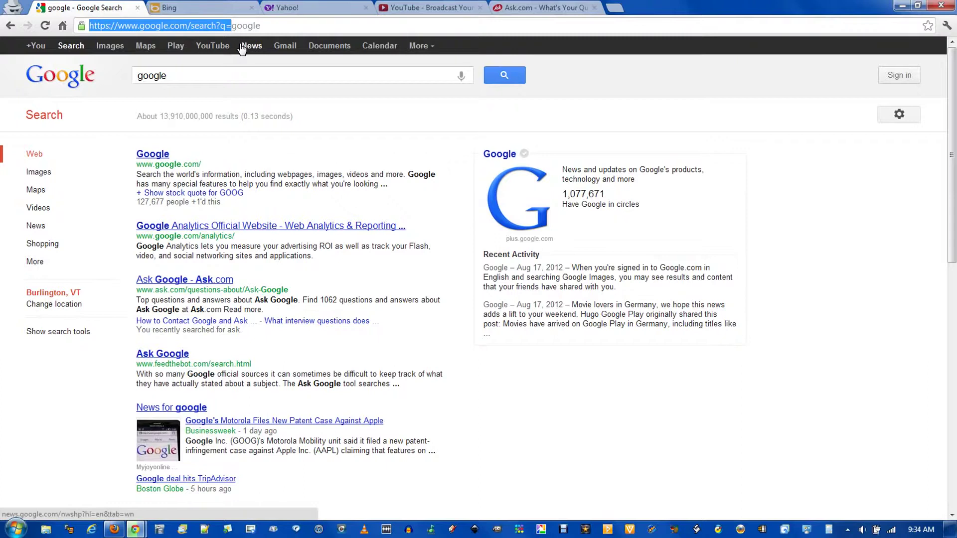
right_click(208, 28)
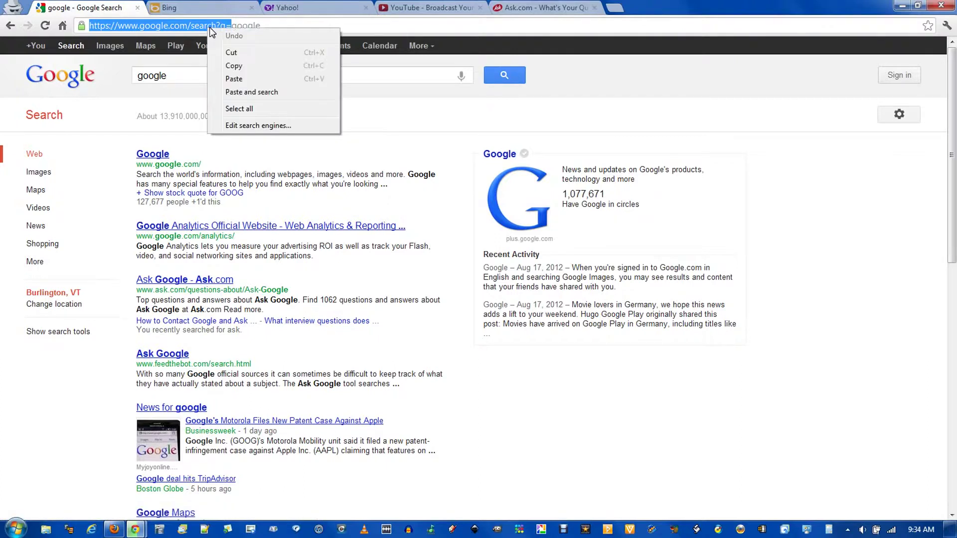
click(233, 61)
key(alt+Tab)
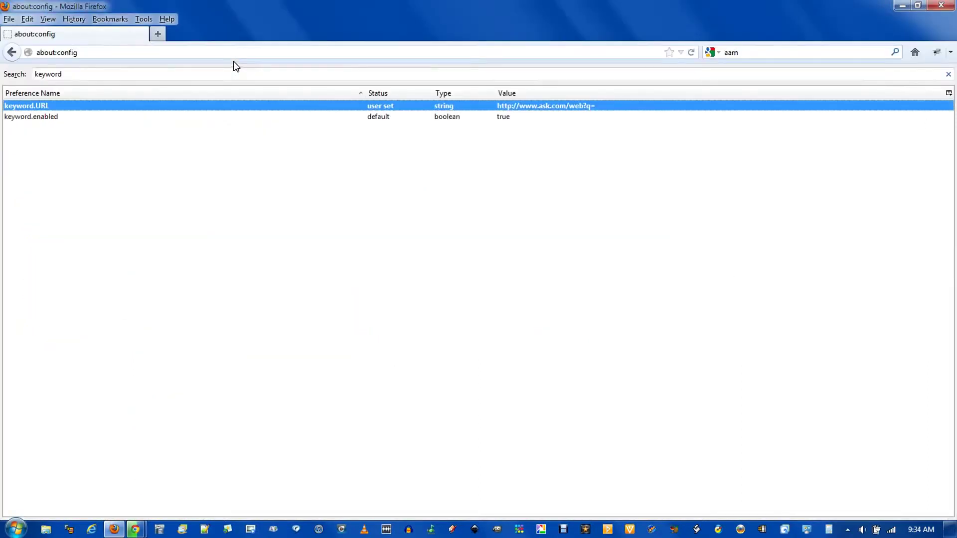
double_click(516, 110)
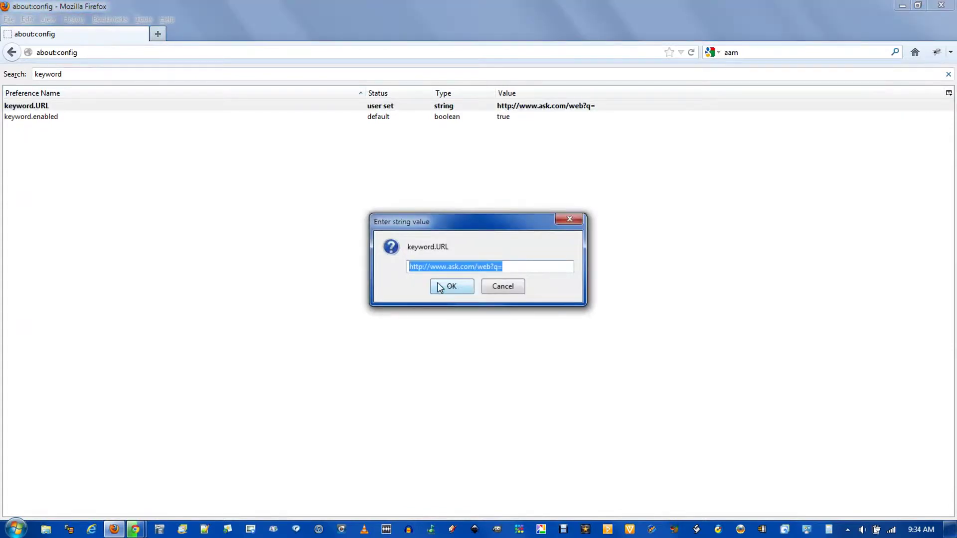
key(ctrl+v)
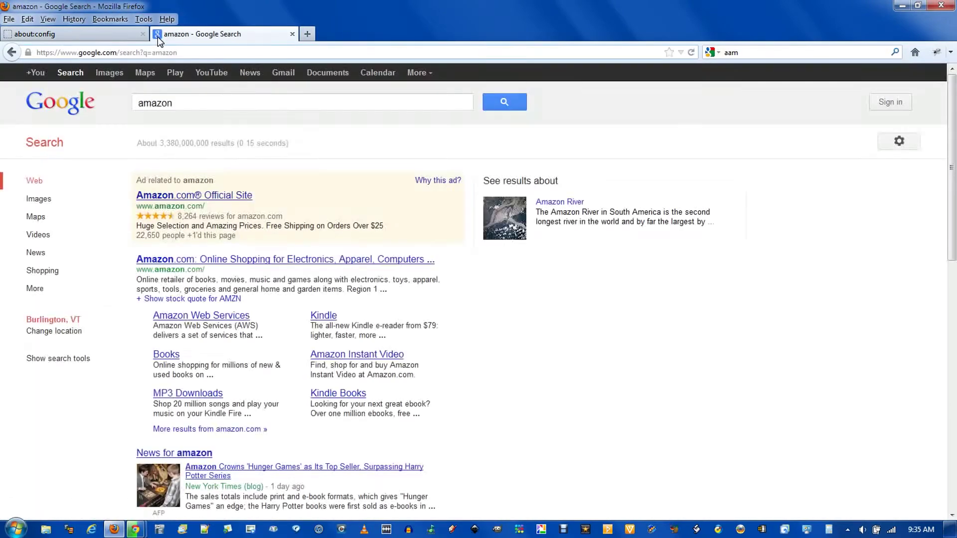
Step: Search Bing for 'google' in Chrome
click(92, 40)
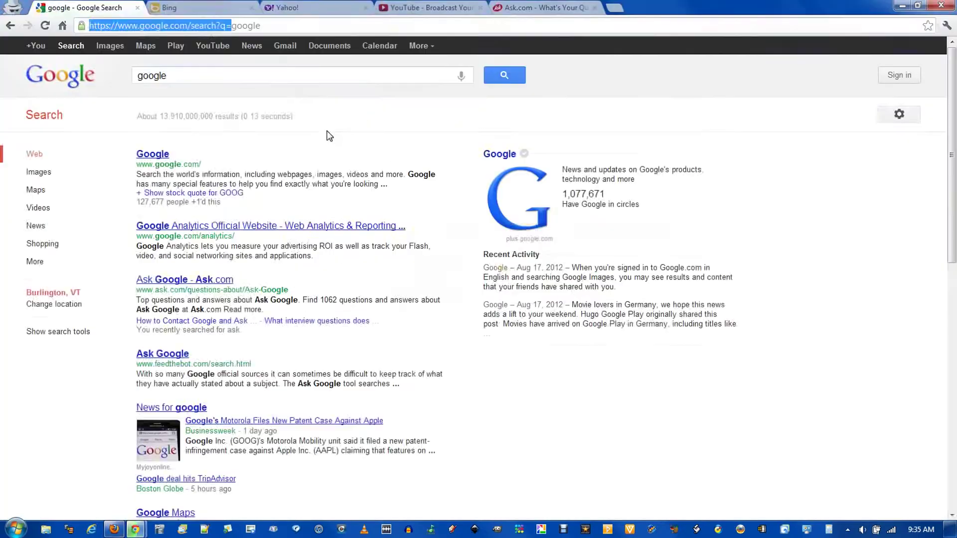
click(197, 7)
click(274, 152)
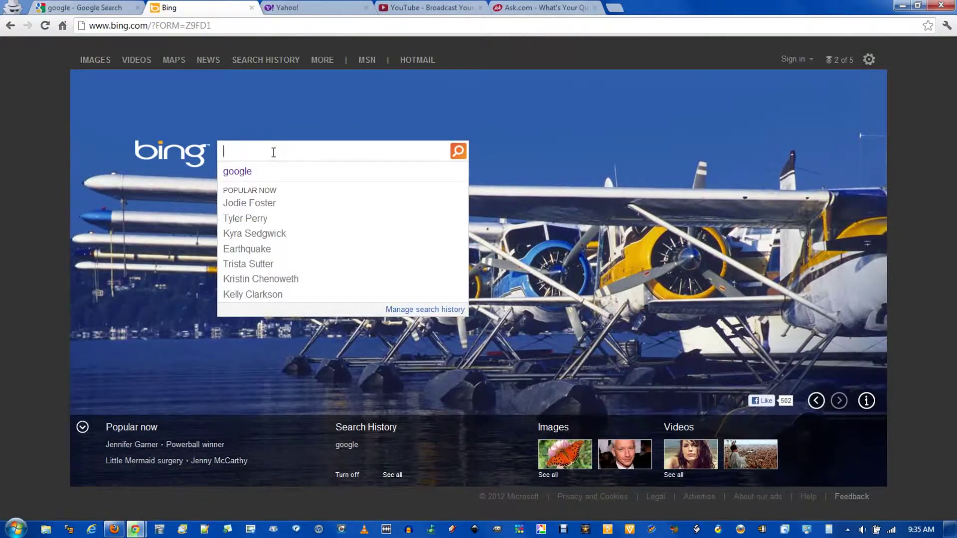
text(go)
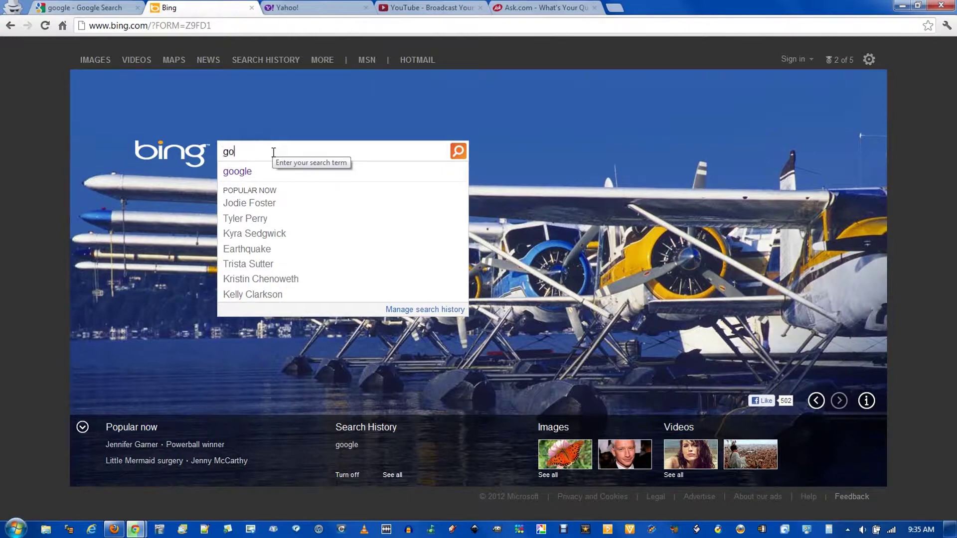
text(ogle)
key(Return)
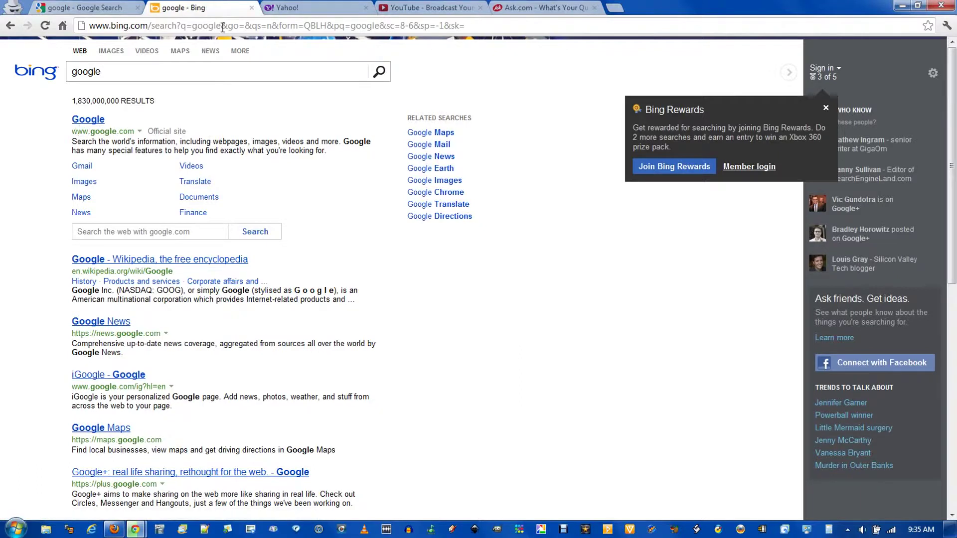
drag(222, 26, 520, 47)
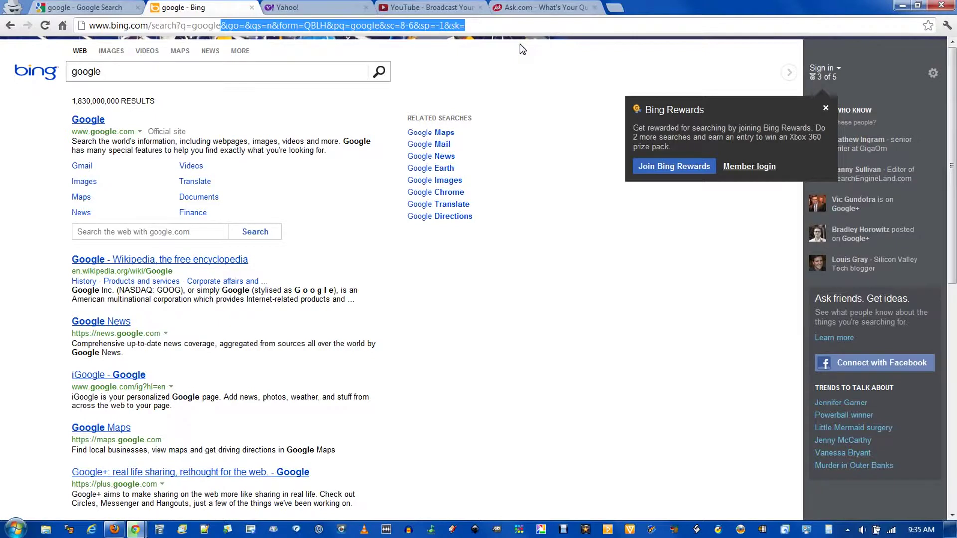
key(BackSpace)
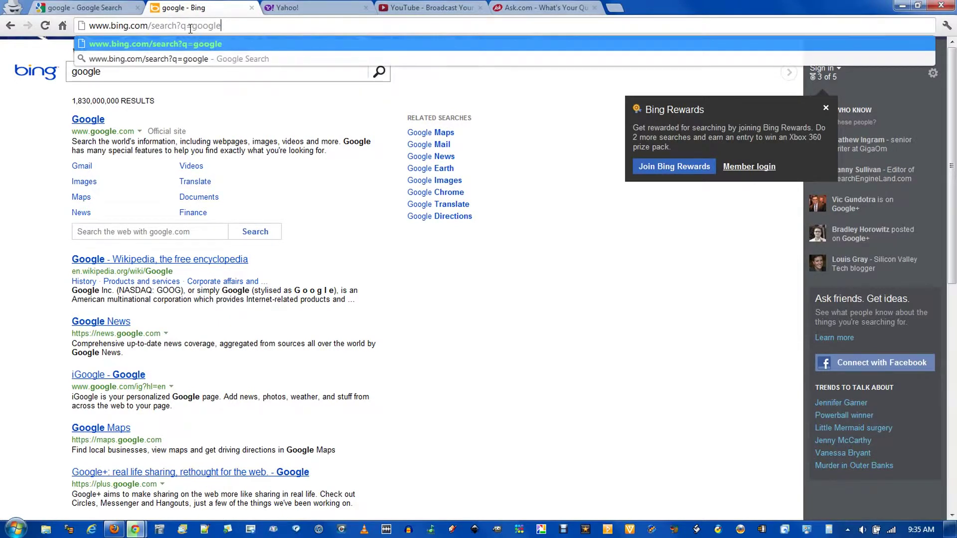
drag(192, 26, 2, 33)
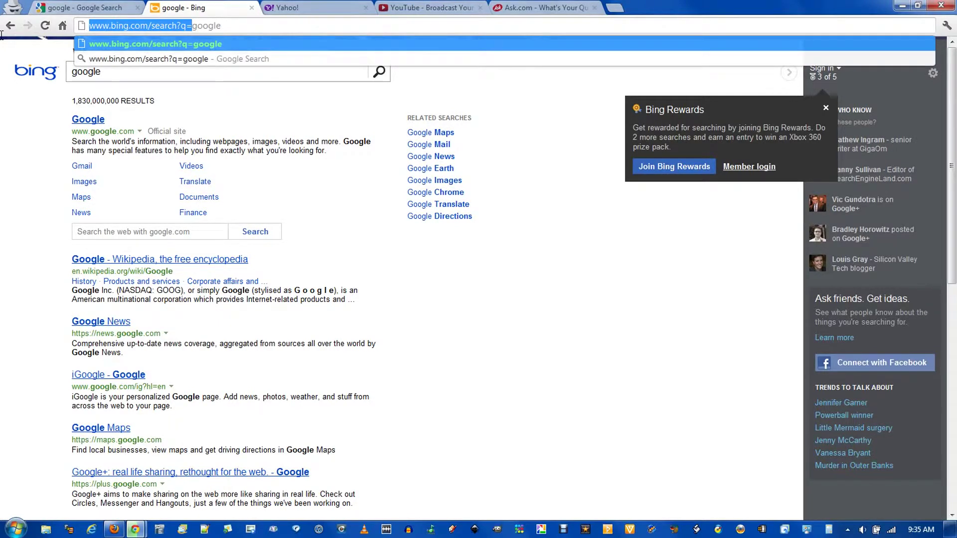
right_click(142, 28)
click(160, 65)
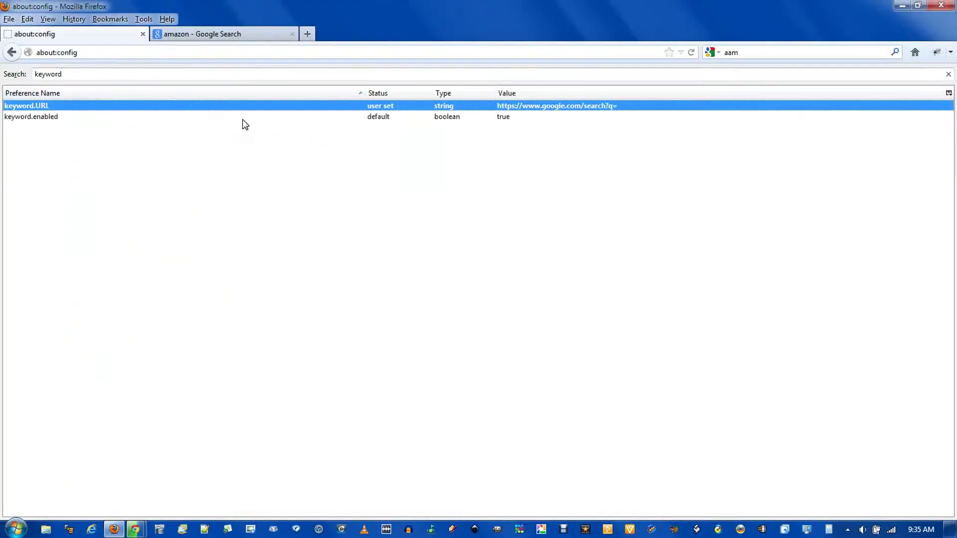
double_click(417, 105)
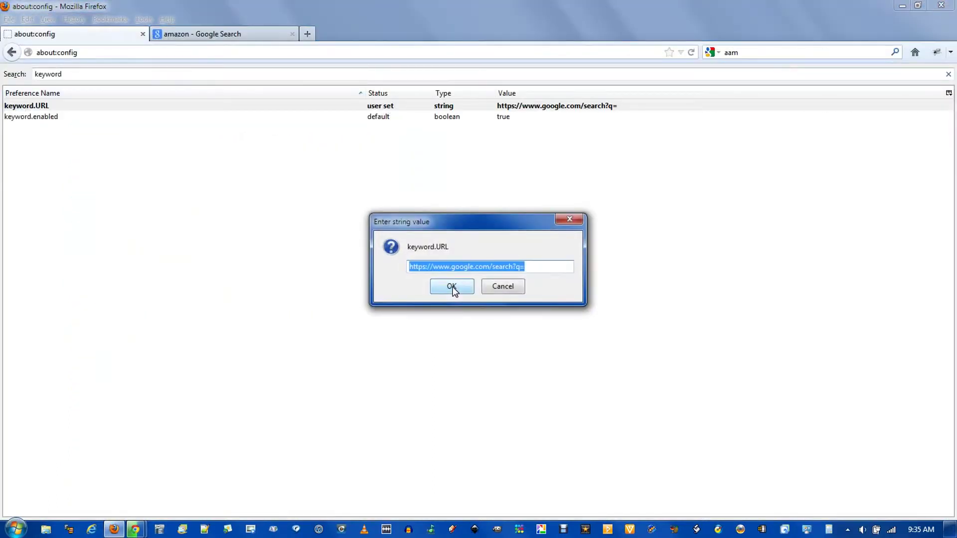
key(ctrl+v)
click(451, 286)
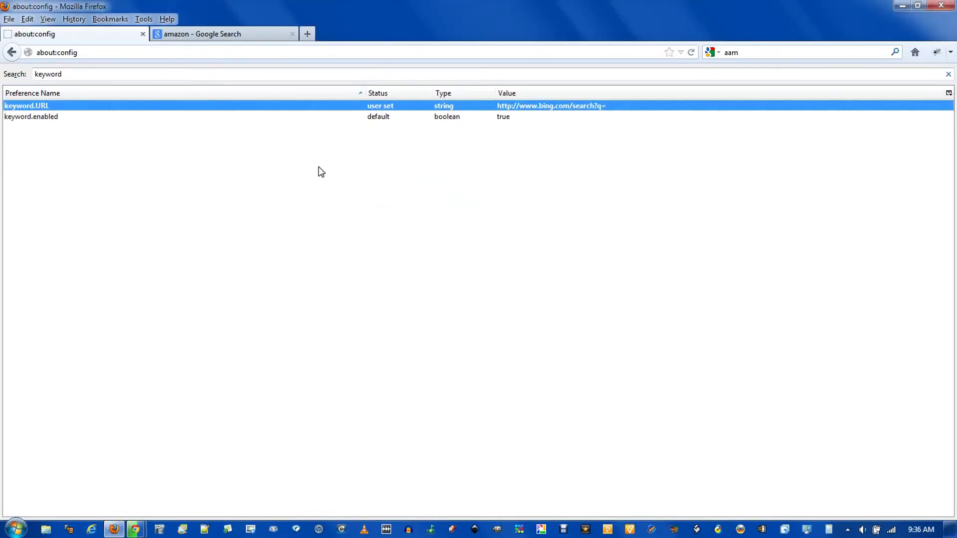
Step: Test with a 'google' address-bar search, which returns Bing results
click(242, 50)
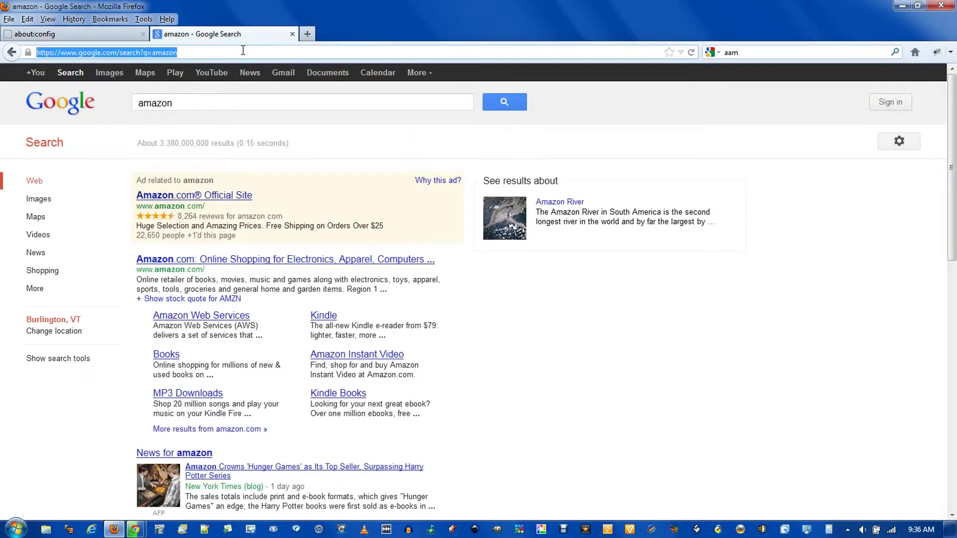
text(google)
key(Return)
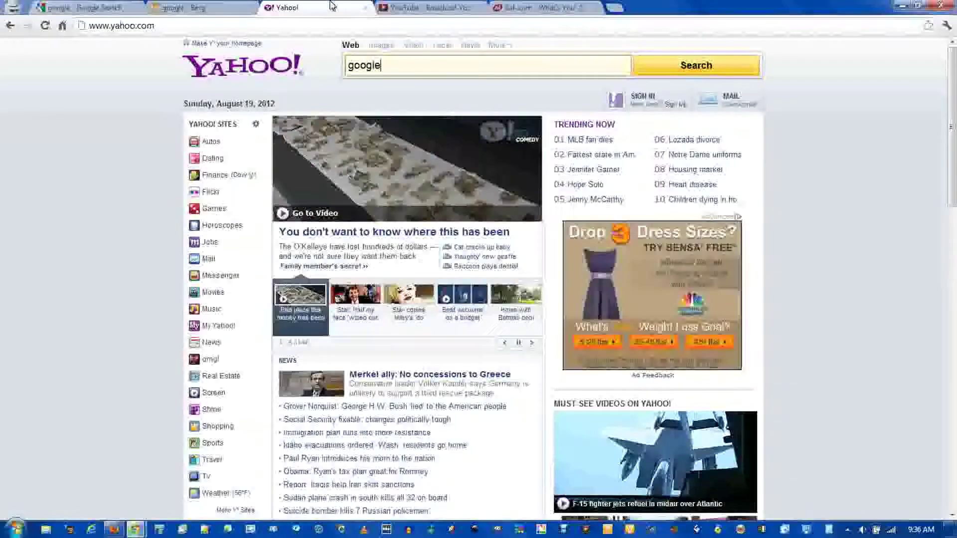
Step: Search Yahoo for 'google' and trim the address to search?p=google
text(g)
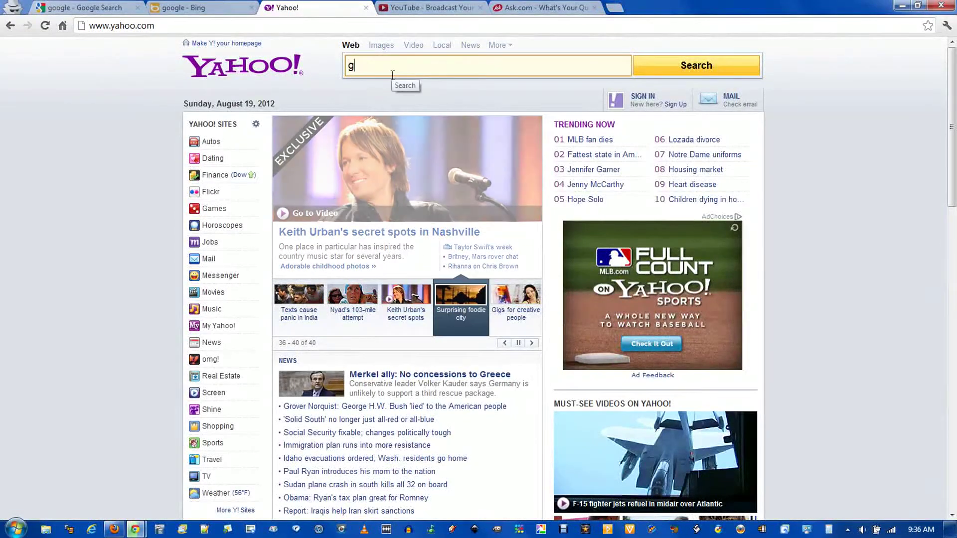
text(oogle)
key(Return)
drag(385, 25, 630, 27)
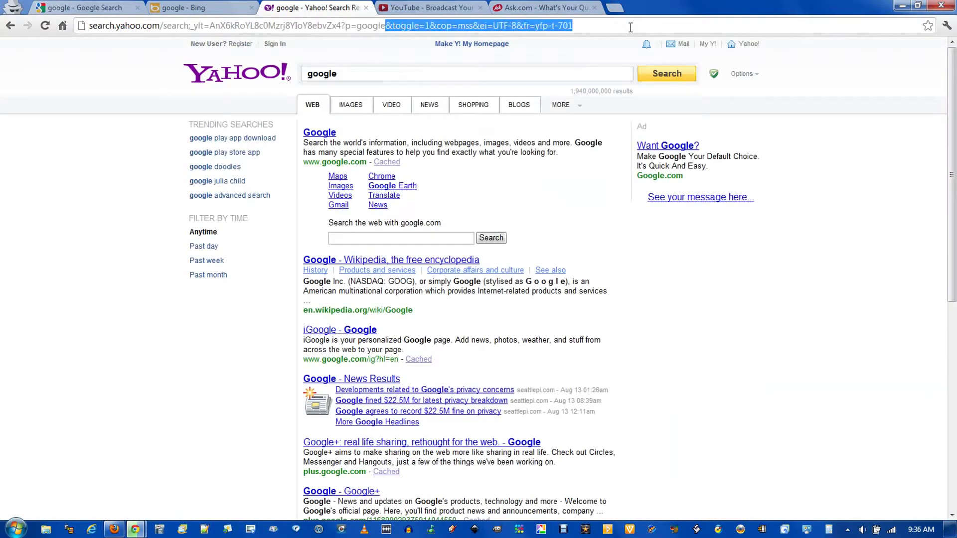
key(BackSpace)
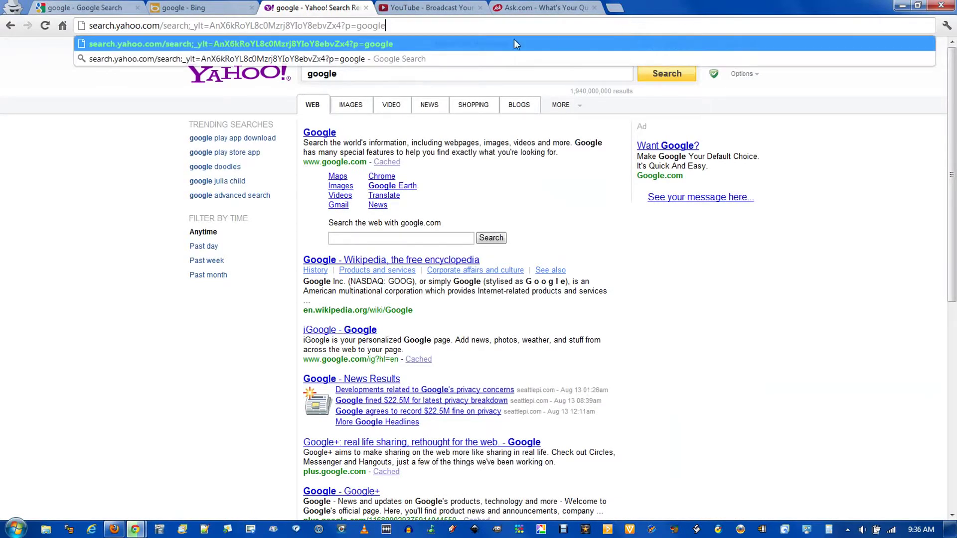
mouse_move(341, 26)
mouse_down()
mouse_move(190, 29)
mouse_move(190, 38)
mouse_up()
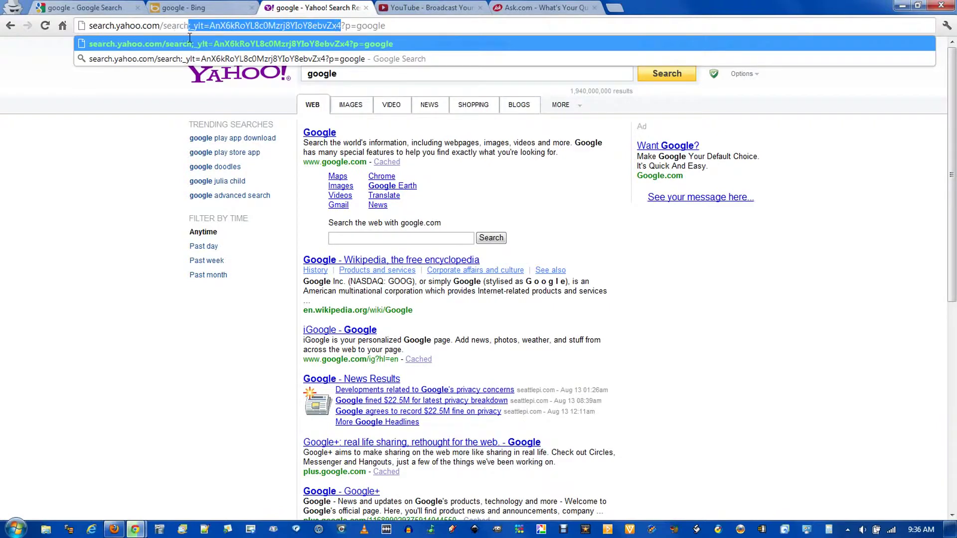
key(BackSpace)
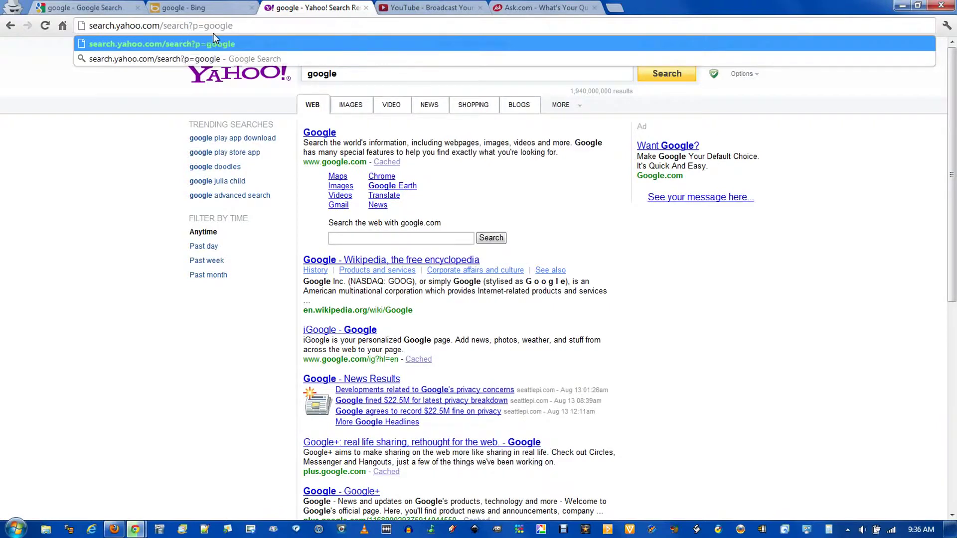
key(Return)
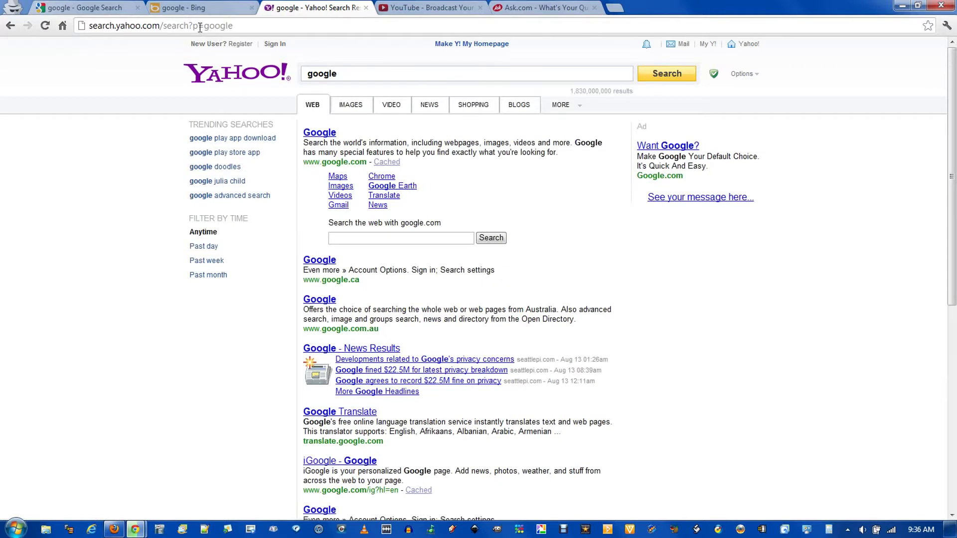
click(304, 27)
drag(204, 26, 1, 21)
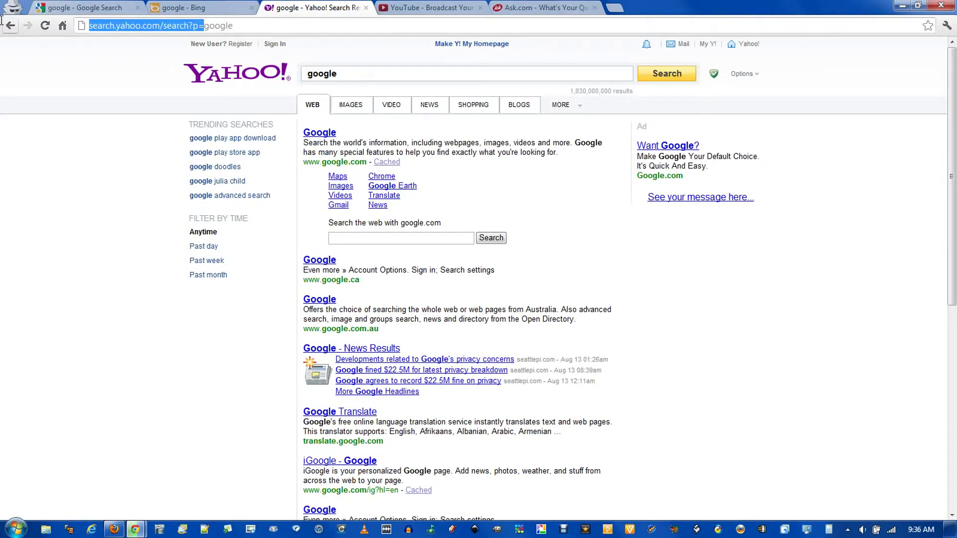
double_click(428, 104)
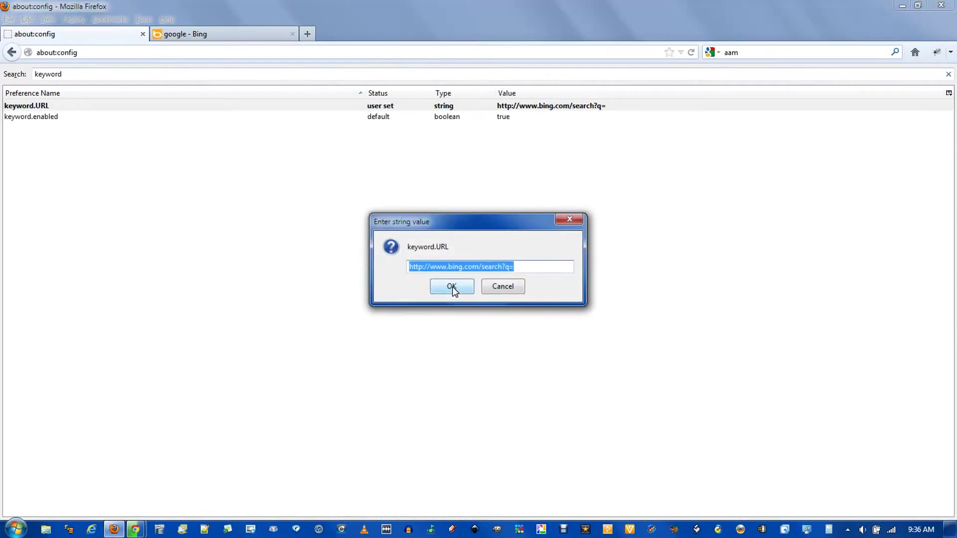
key(ctrl+v)
click(451, 288)
Step: Test an 'amazon' address-bar search, which opens Yahoo results
click(219, 34)
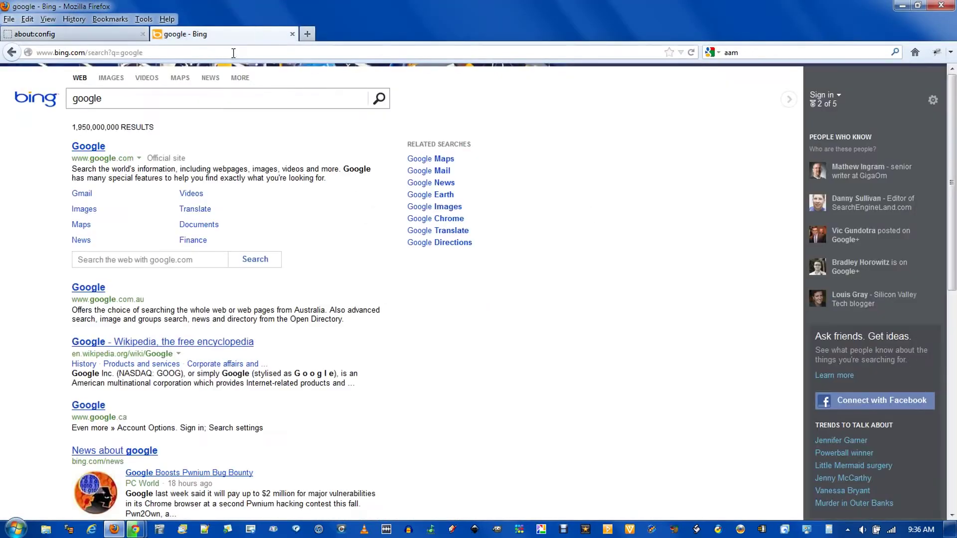
click(228, 52)
text(amazo)
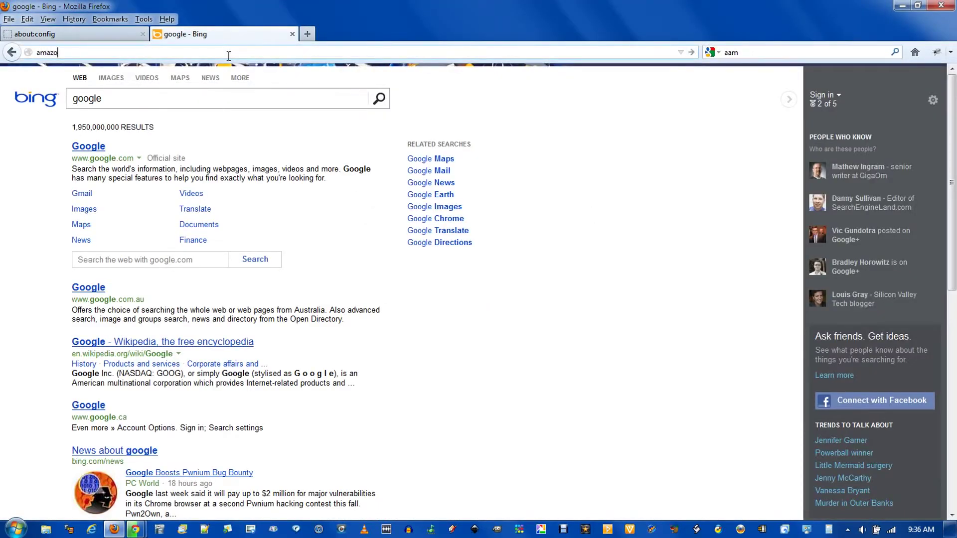
text(n)
key(Return)
click(118, 33)
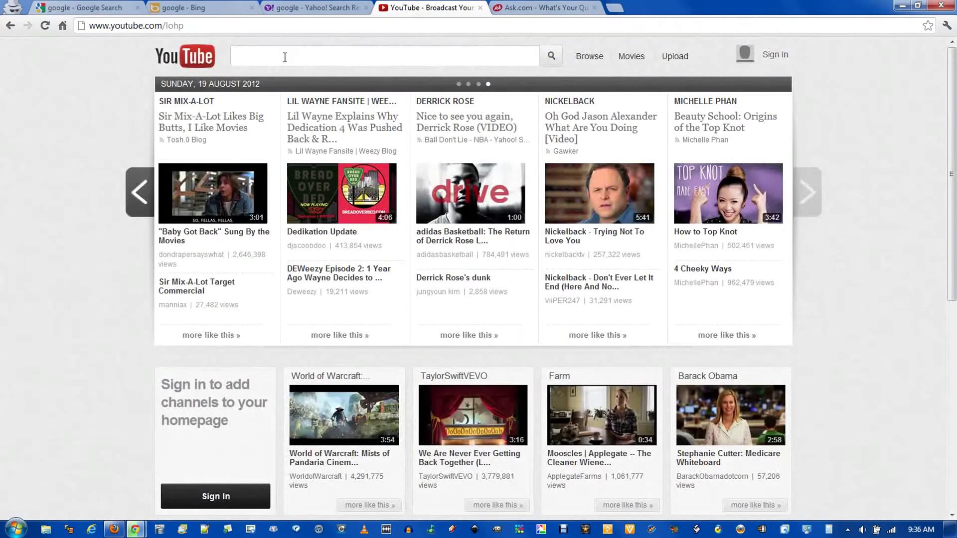
Step: Search YouTube for 'google' in Chrome
click(285, 57)
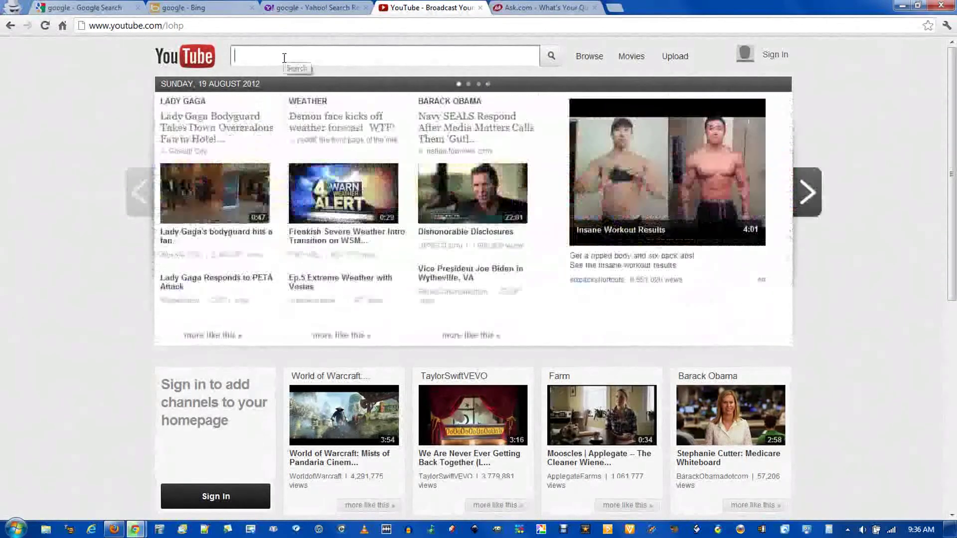
text(google)
key(Return)
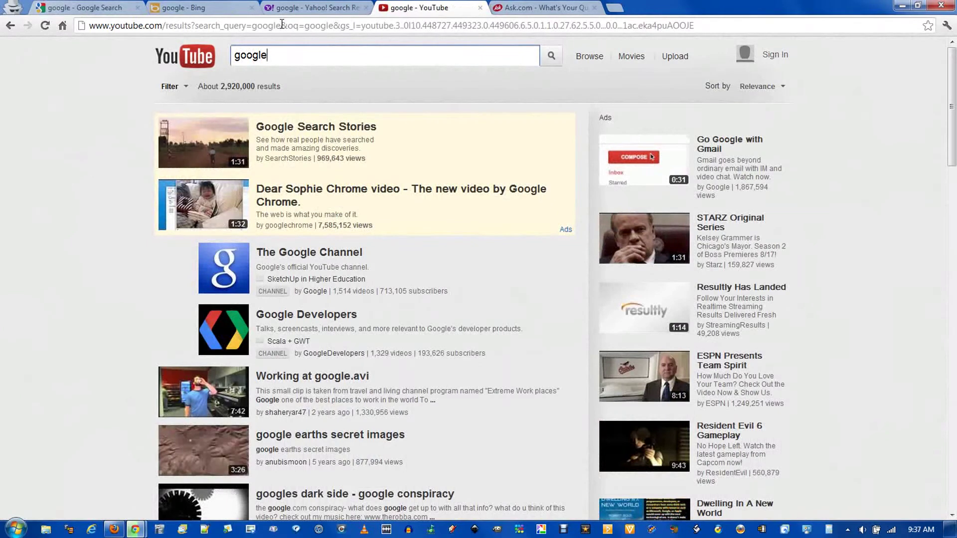
drag(280, 26, 775, 29)
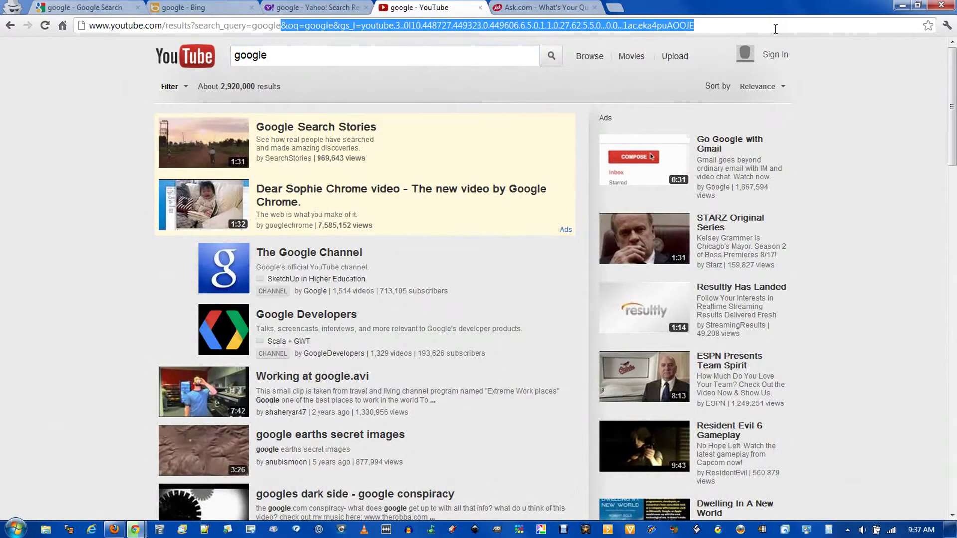
key(Delete)
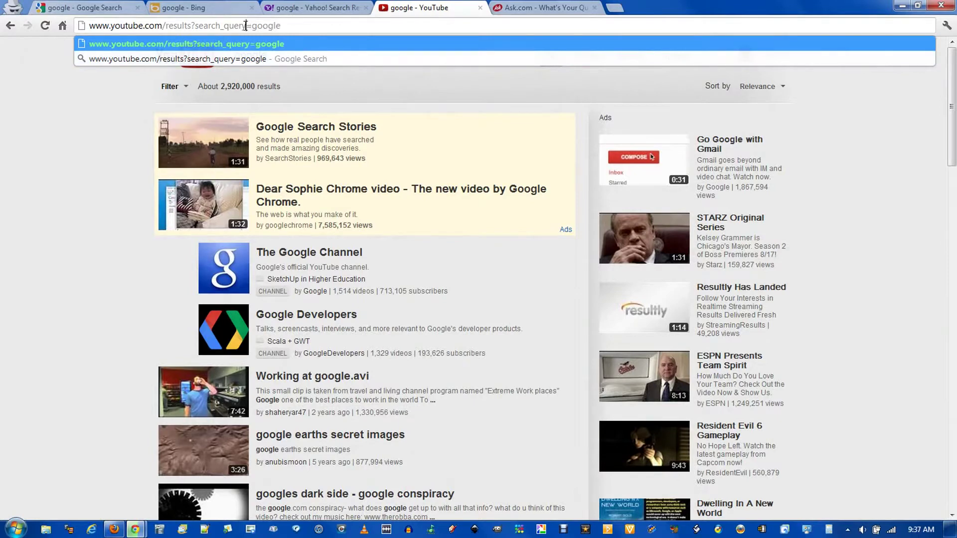
drag(252, 26, 46, 31)
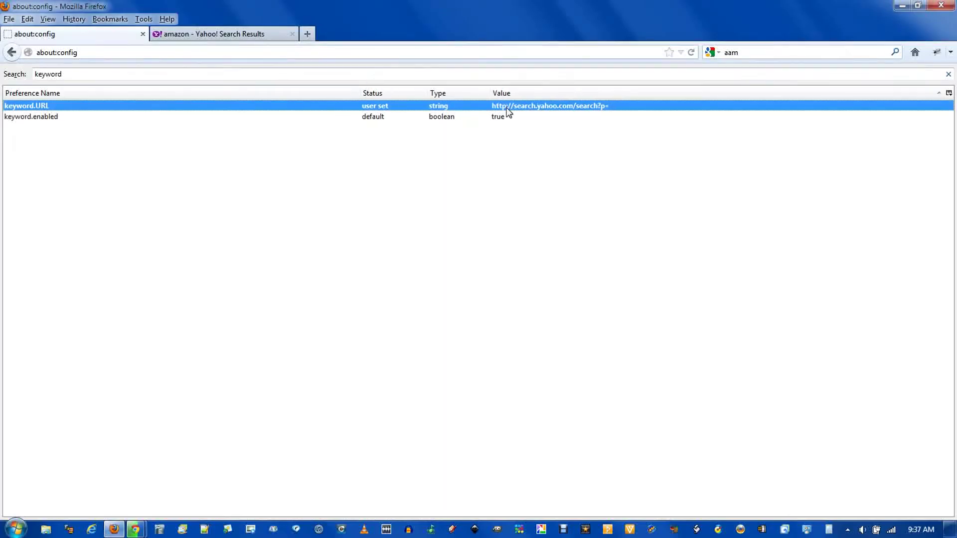
double_click(506, 106)
text(http://www.youtube.com/results?search_query=)
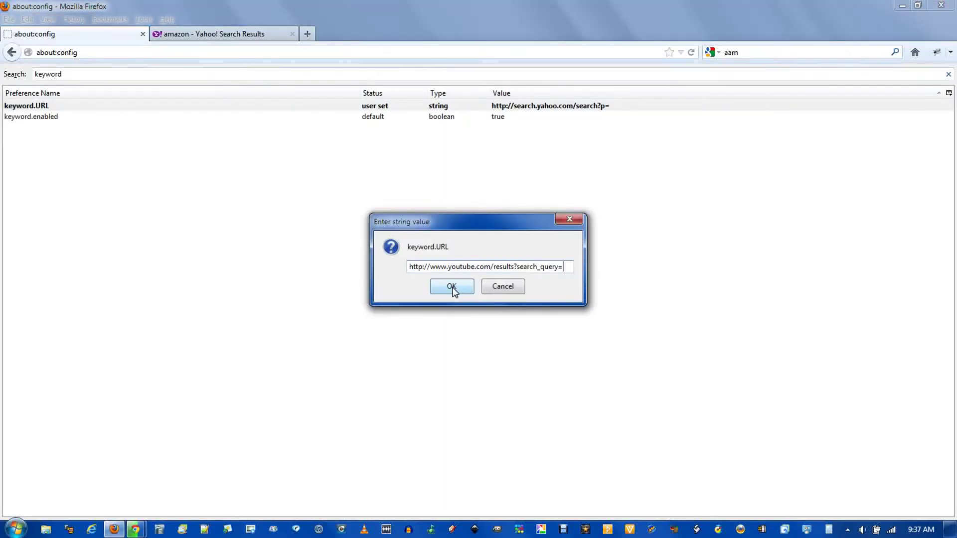
click(452, 287)
Step: Test the YouTube keyword search by entering 'google' in the address bar
click(239, 36)
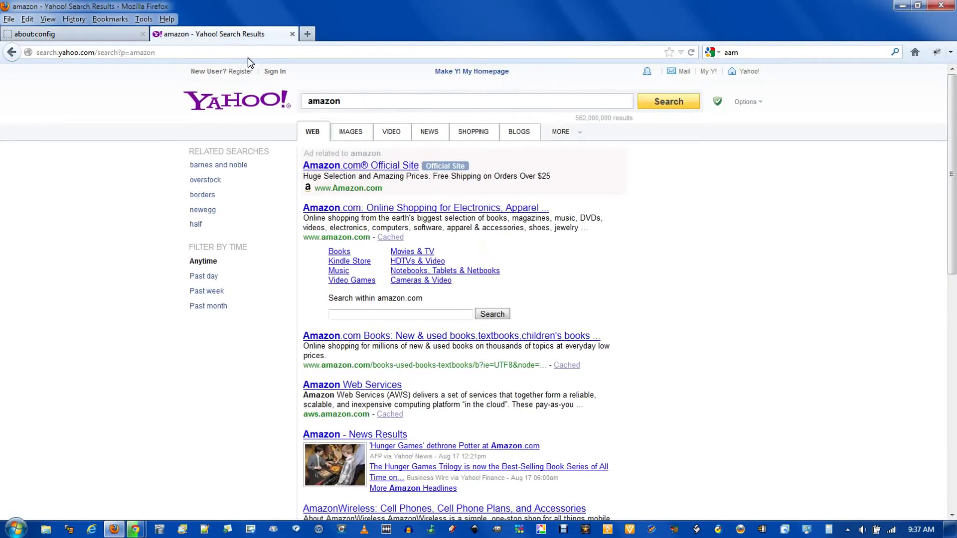
click(248, 58)
text(google)
key(Return)
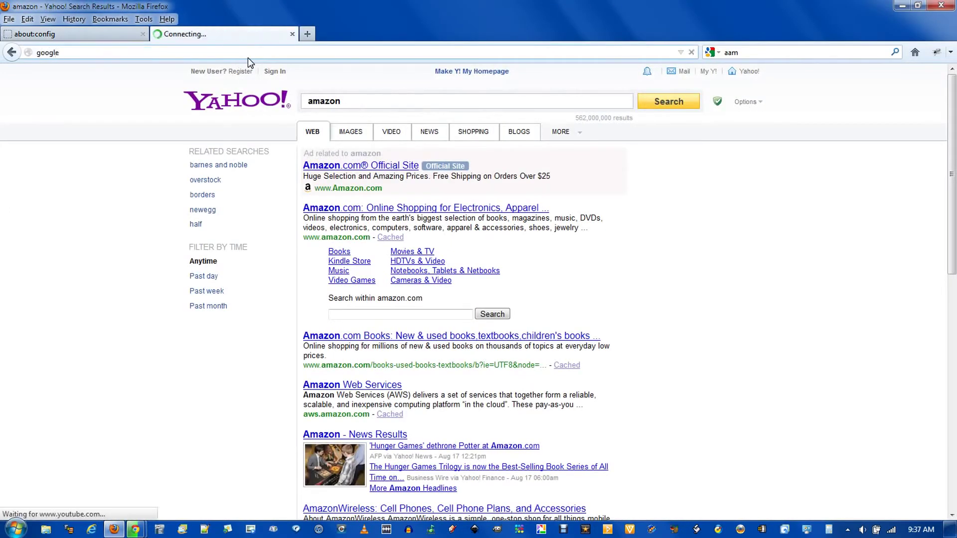